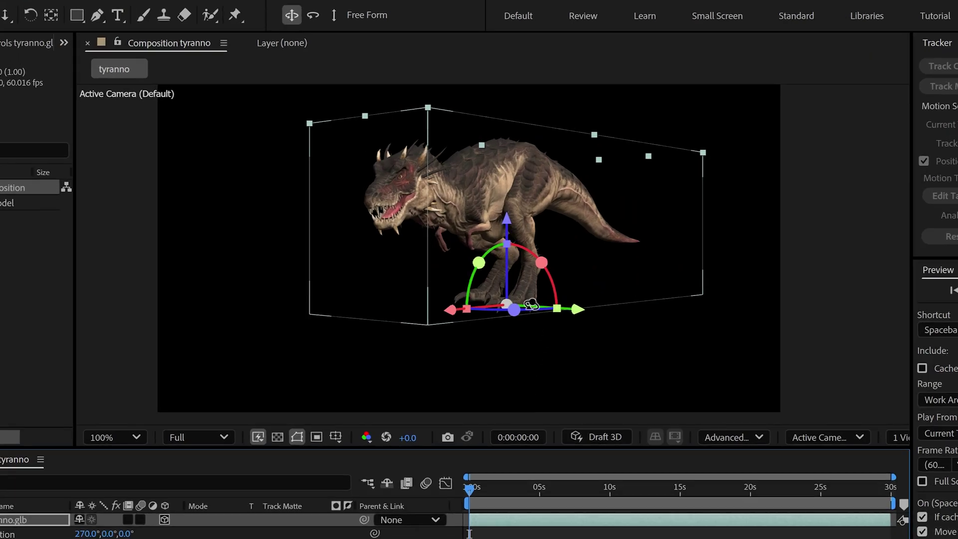
- Preview the finished comps by rotating the model and scrubbing the desert scene's environment light rotation
drag(511, 224, 514, 223)
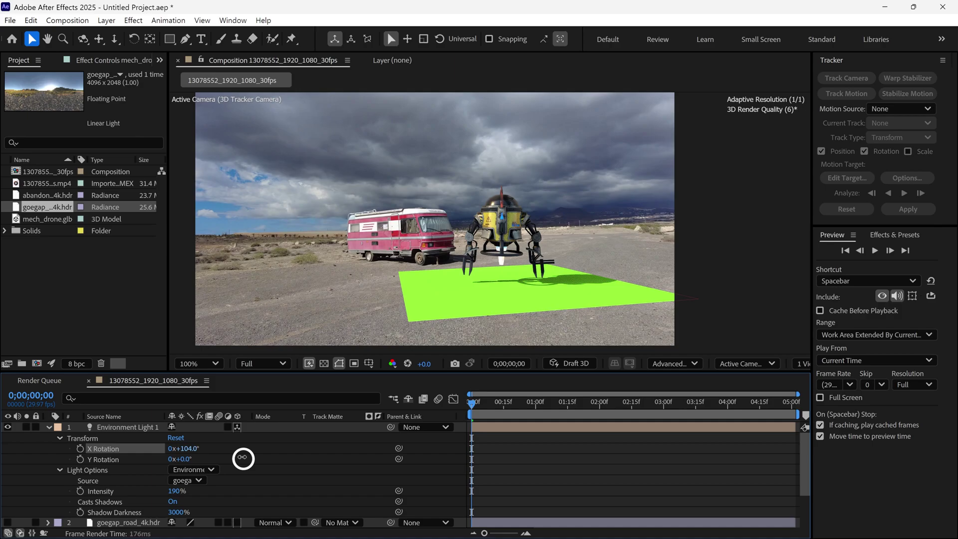
drag(243, 458, 257, 454)
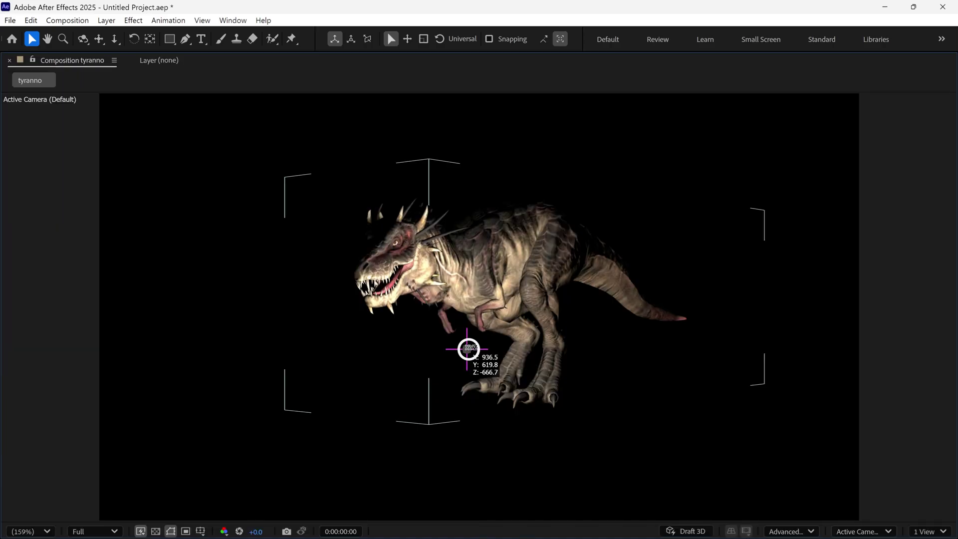
drag(468, 347, 561, 210)
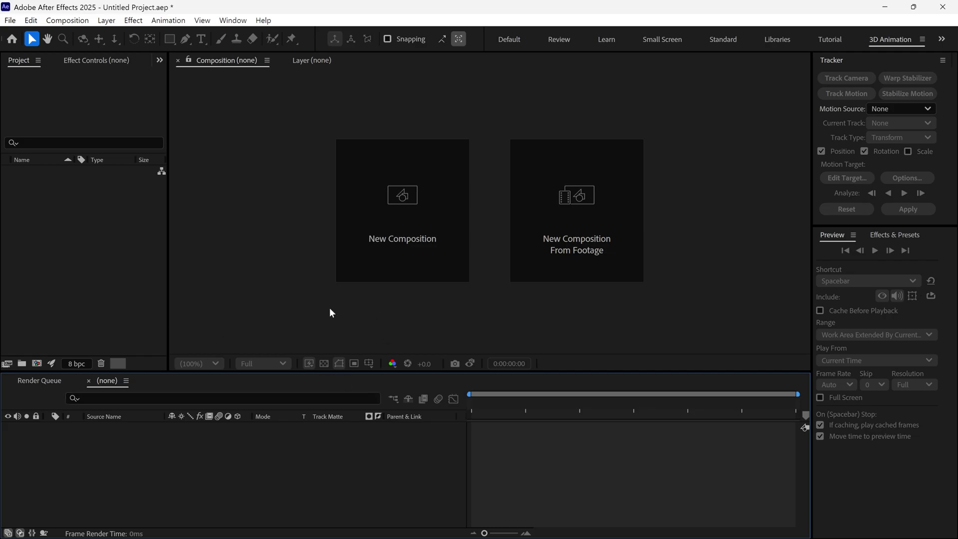
- Import the tyranno.glb model file into the project
double_click(143, 264)
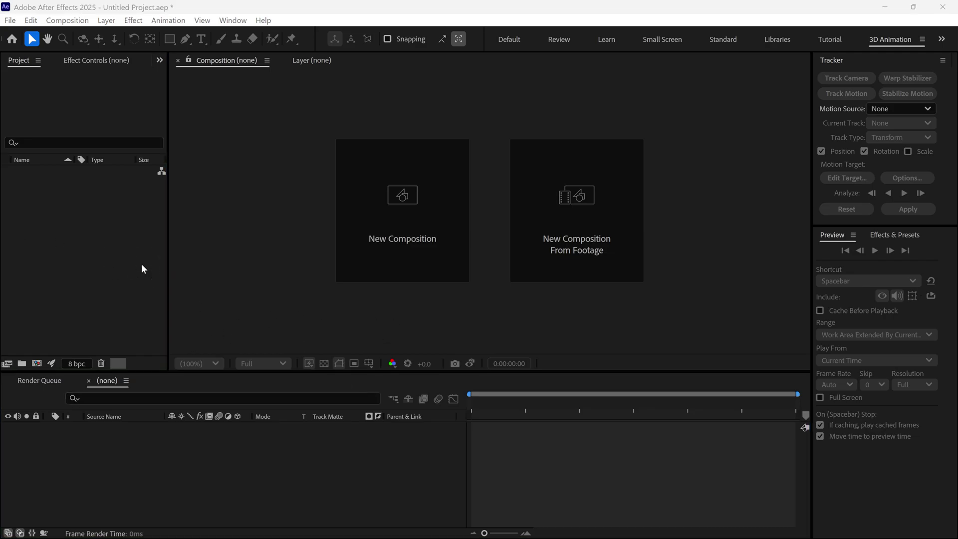
click(143, 157)
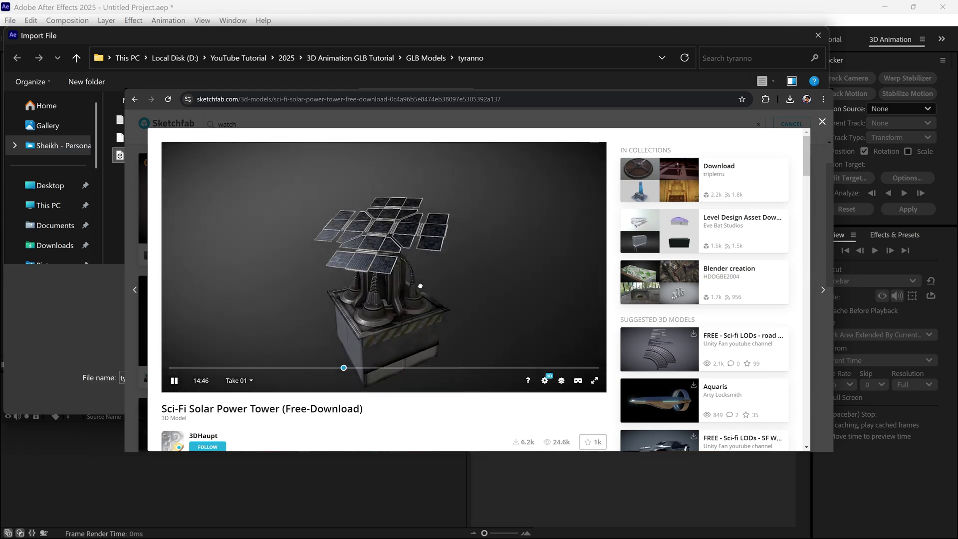
click(725, 396)
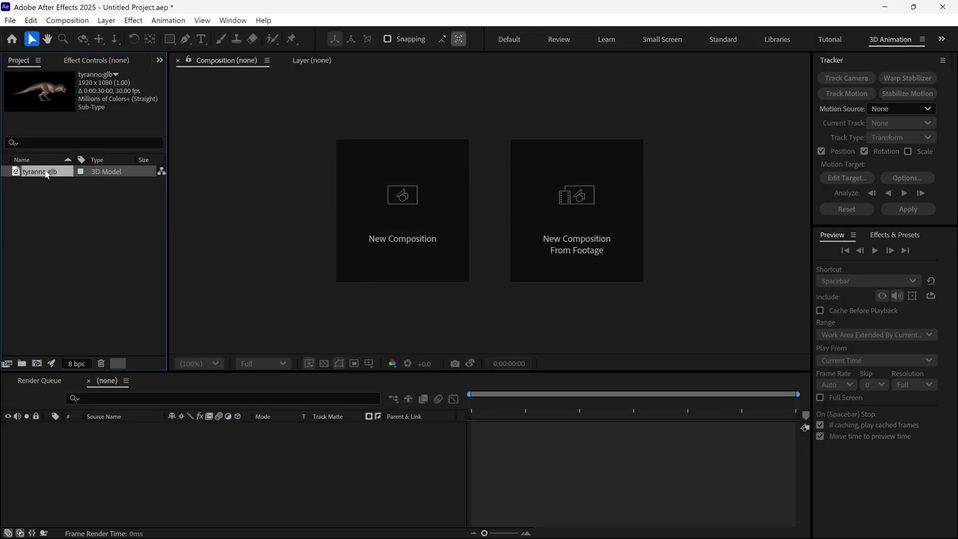
- Make a tyranno comp from tyranno.glb, fitted to comp size with Object Scale at 50 %
drag(57, 192, 402, 248)
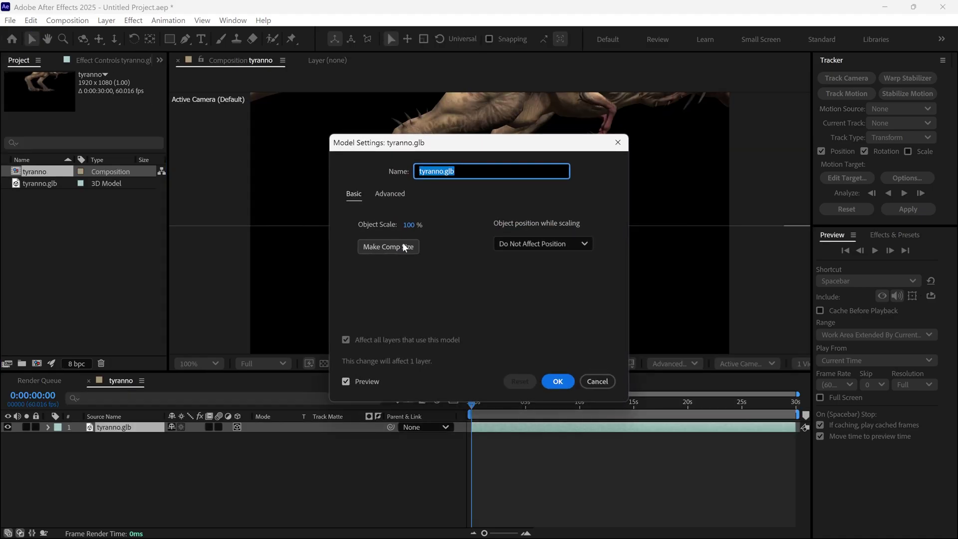
drag(433, 145, 682, 131)
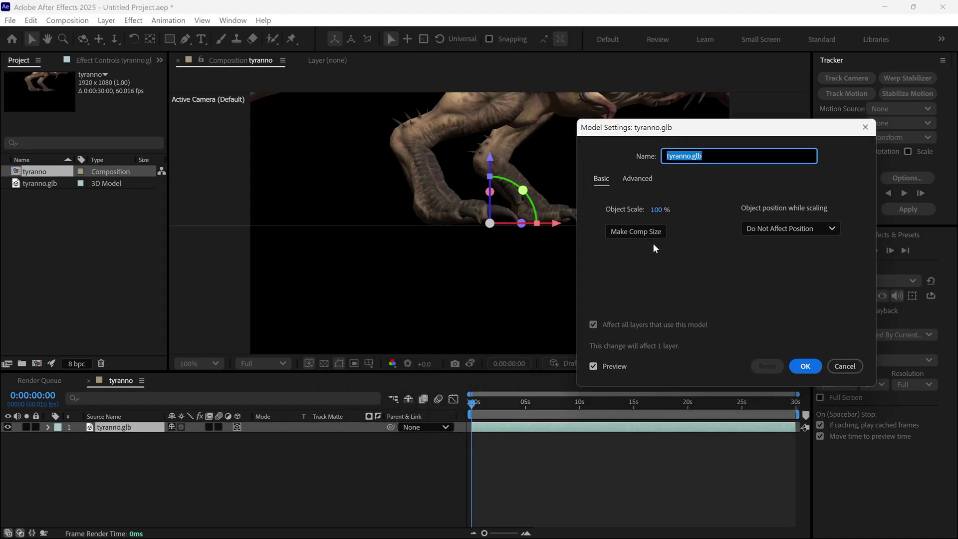
click(623, 232)
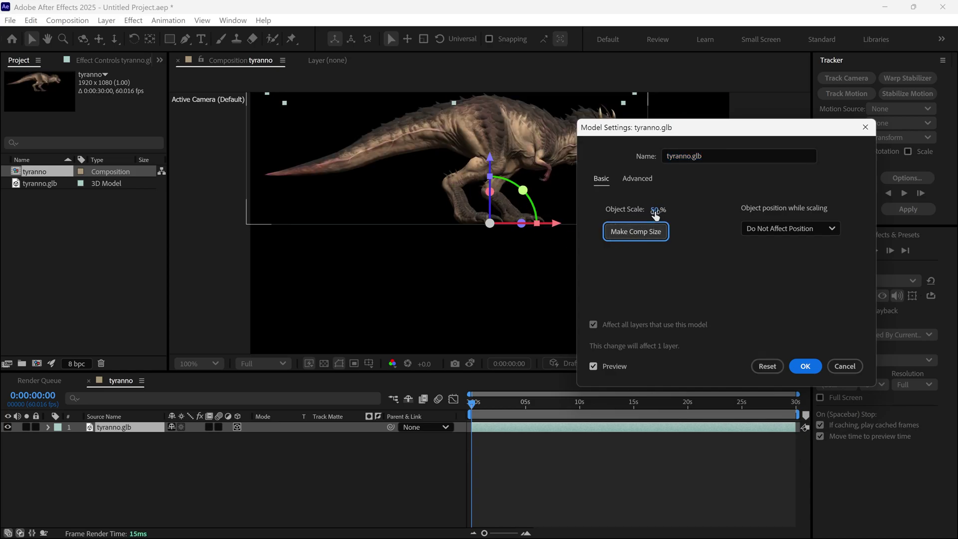
drag(655, 214, 673, 226)
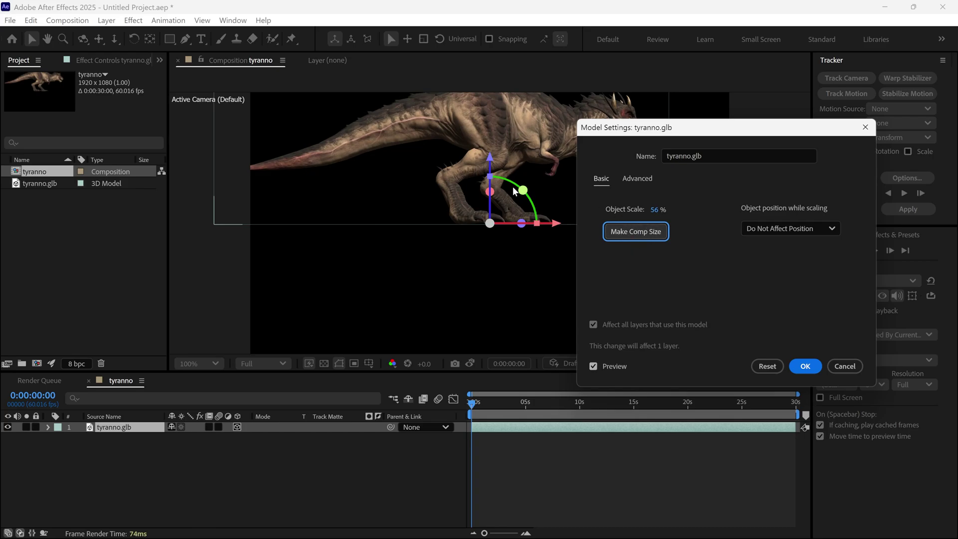
key(ctrl+z)
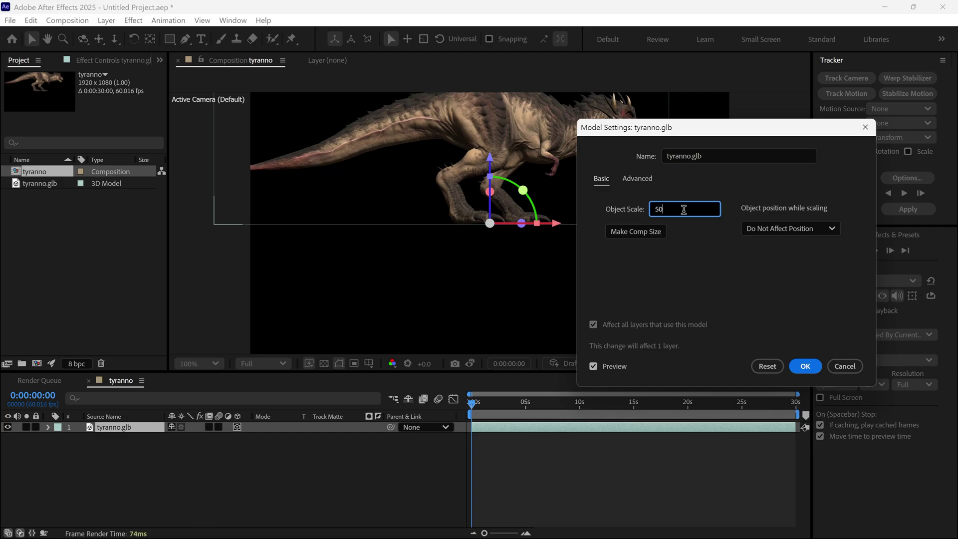
click(678, 199)
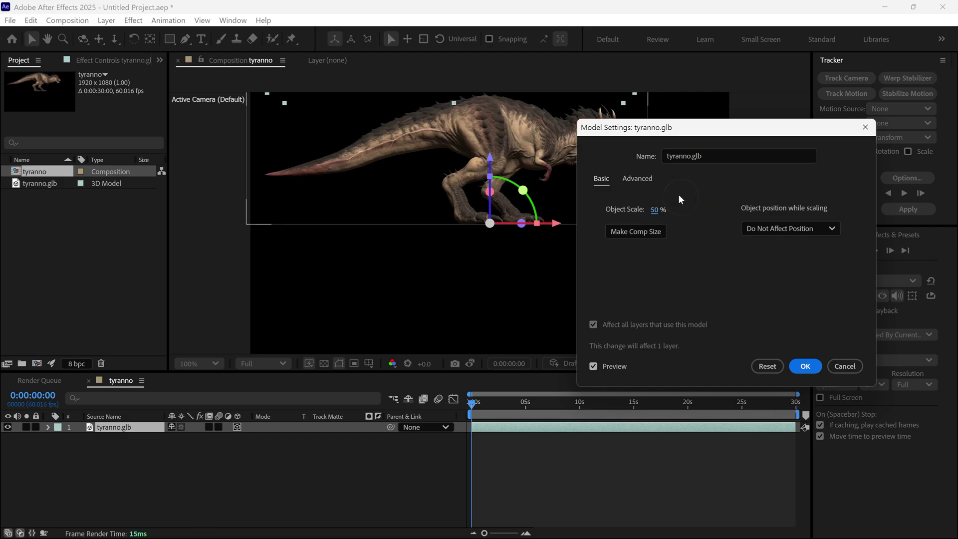
click(804, 367)
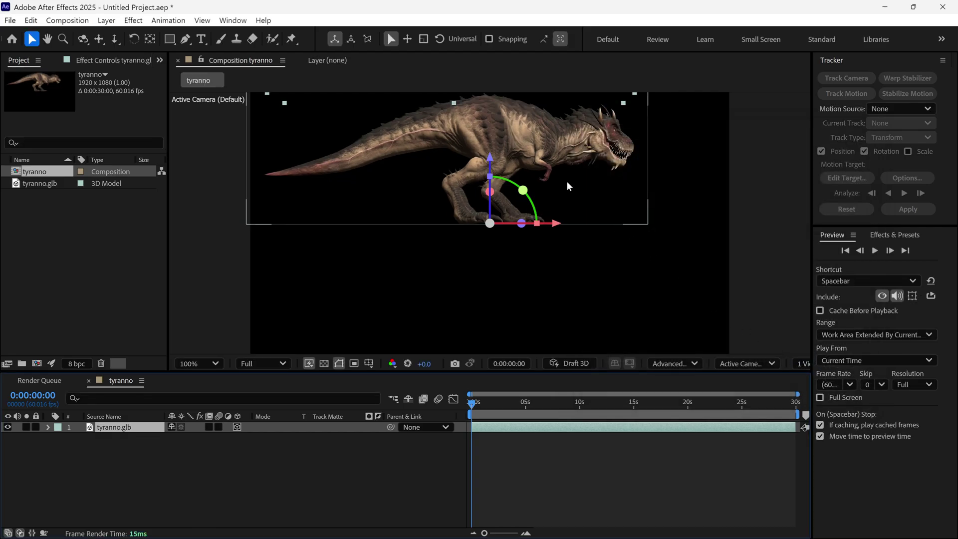
- Set the tyranno layer's Z Rotation to 131° so it faces front-left
drag(490, 191, 517, 272)
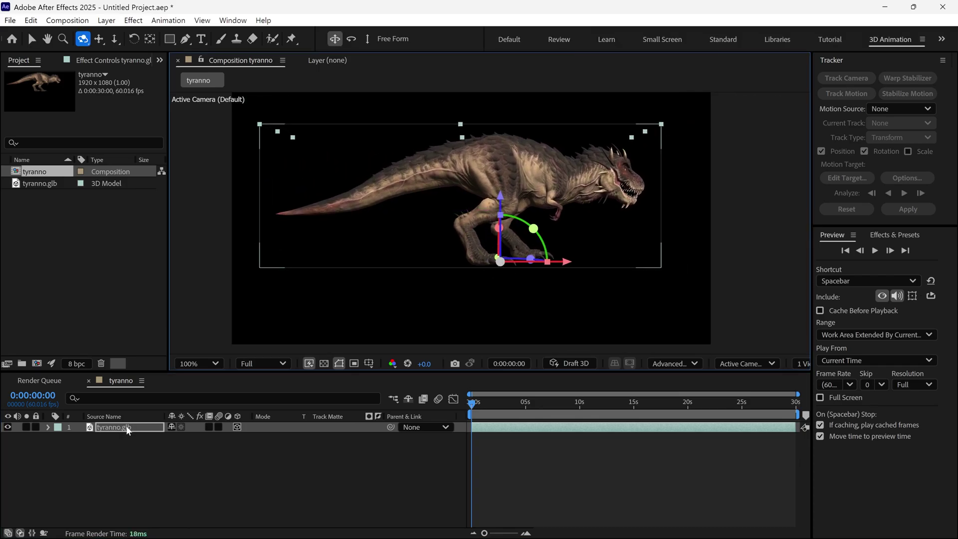
key(r)
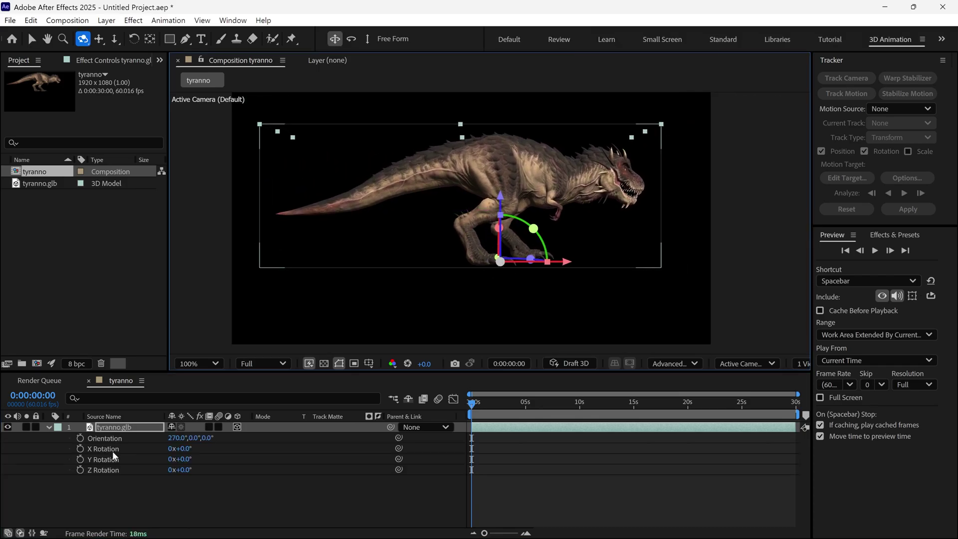
drag(185, 469, 310, 464)
drag(504, 199, 505, 207)
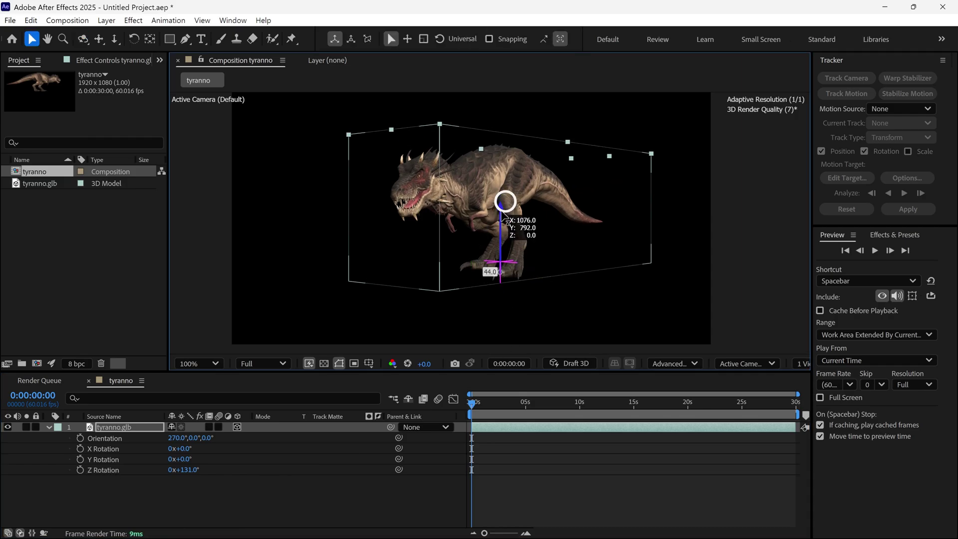
key(v)
- Inspect the model layer's Transform and Animation Options property groups
click(49, 426)
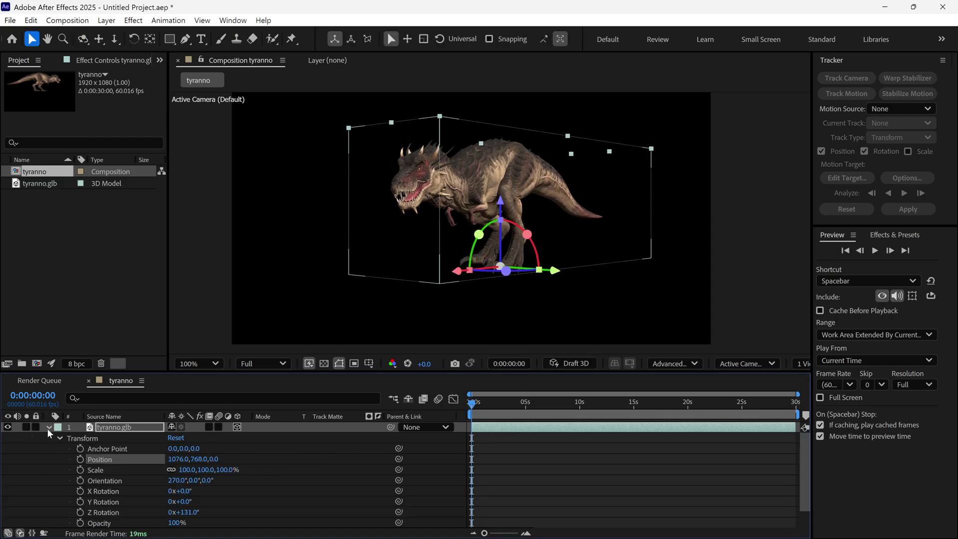
click(58, 438)
click(58, 460)
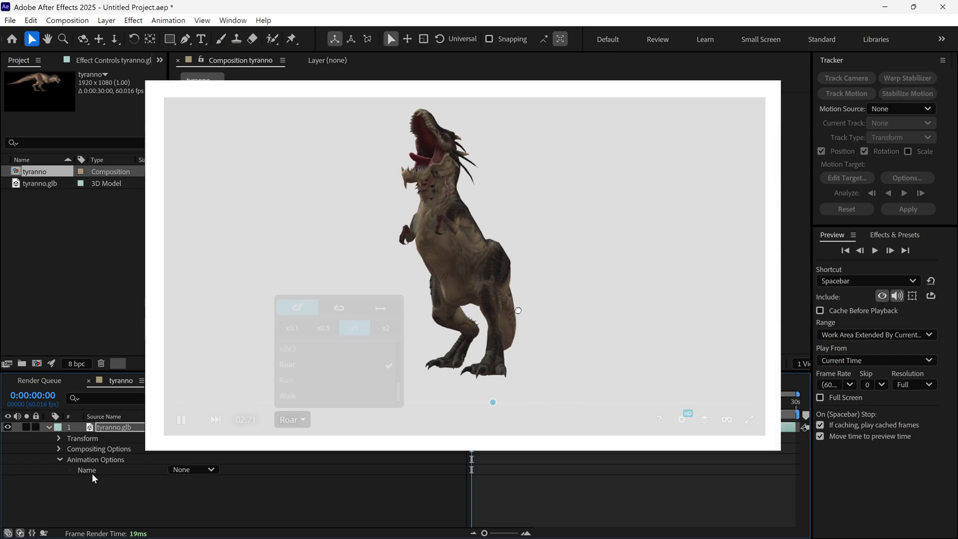
click(59, 459)
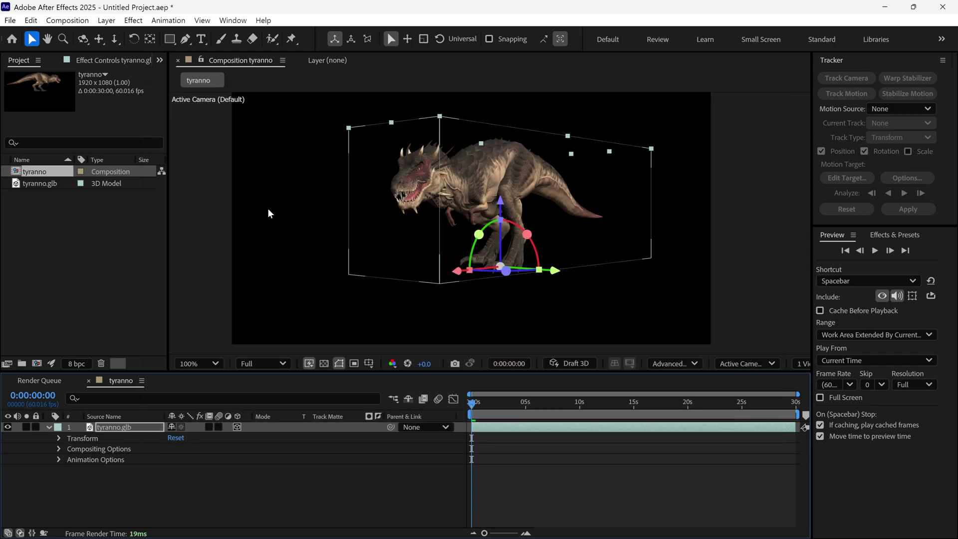
- Add a new Point light layer at 190 % intensity
right_click(268, 209)
mouse_move(379, 217)
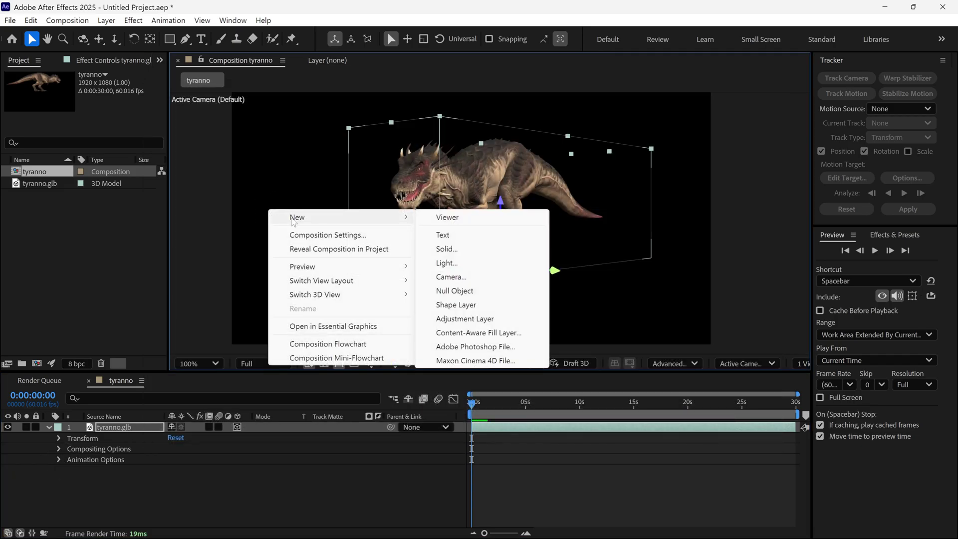
click(446, 263)
drag(479, 90, 736, 55)
click(745, 107)
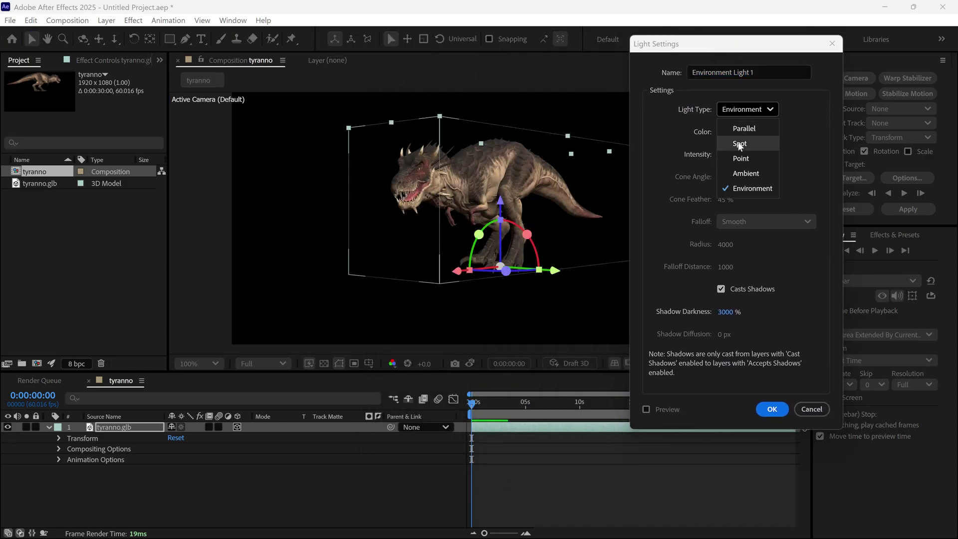
click(742, 157)
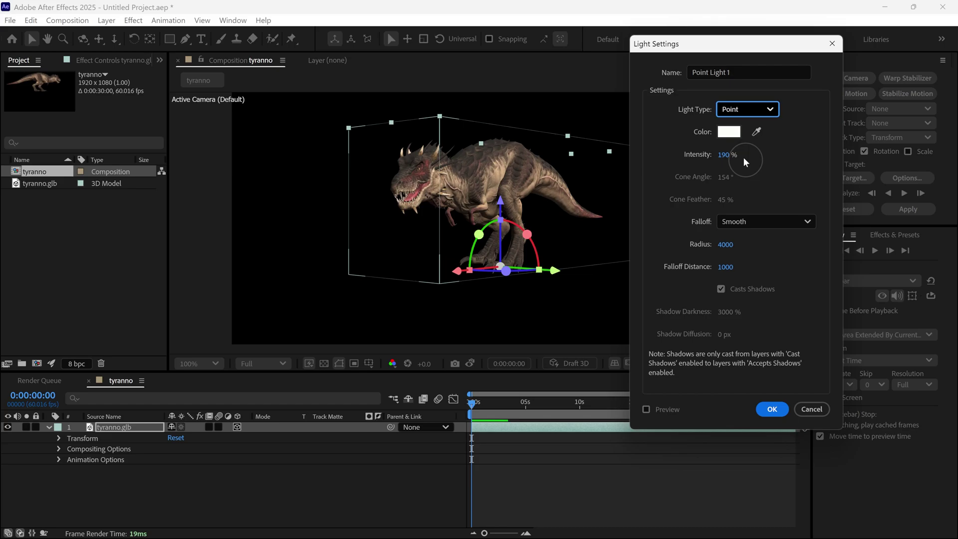
click(771, 409)
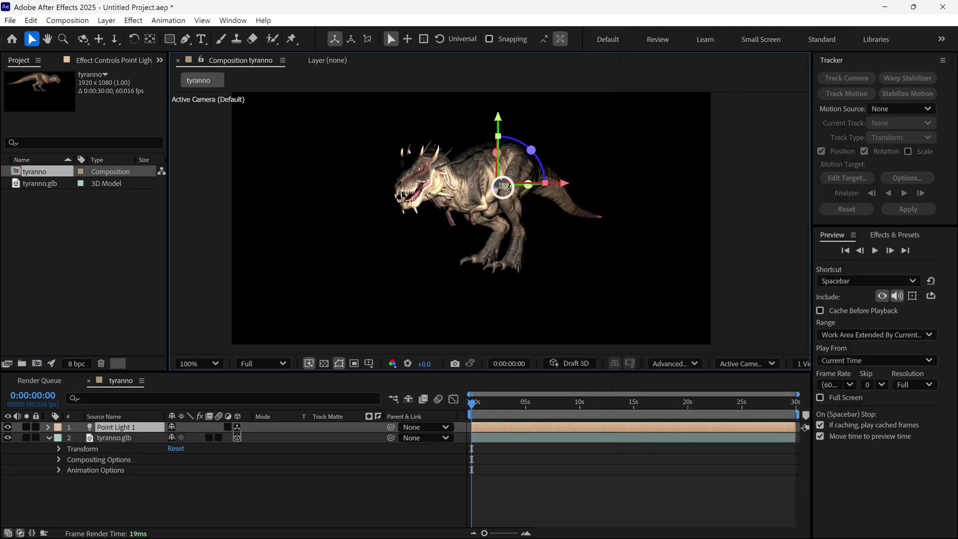
- Position the point light near the dinosaur's head using the full-window viewer
drag(503, 186, 423, 238)
key(grave)
drag(496, 346, 546, 243)
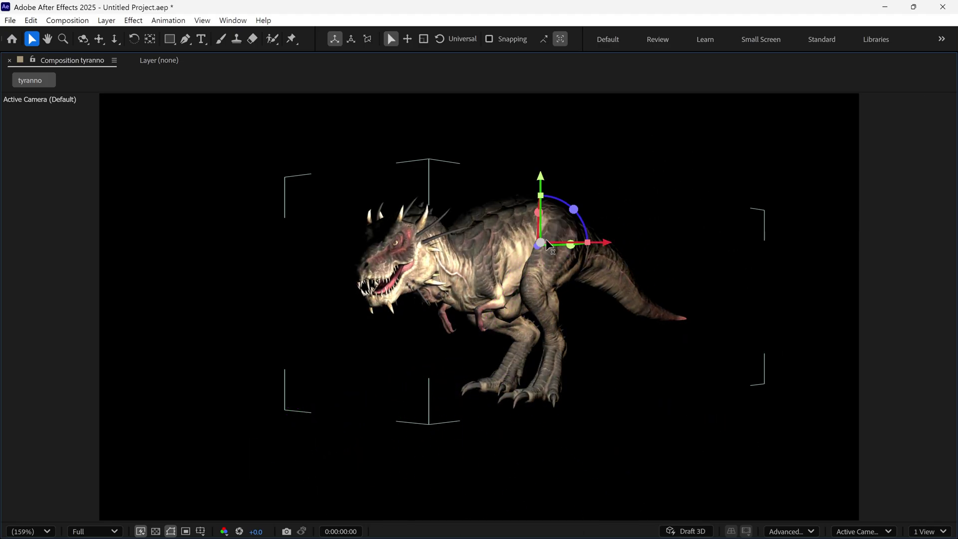
key(grave)
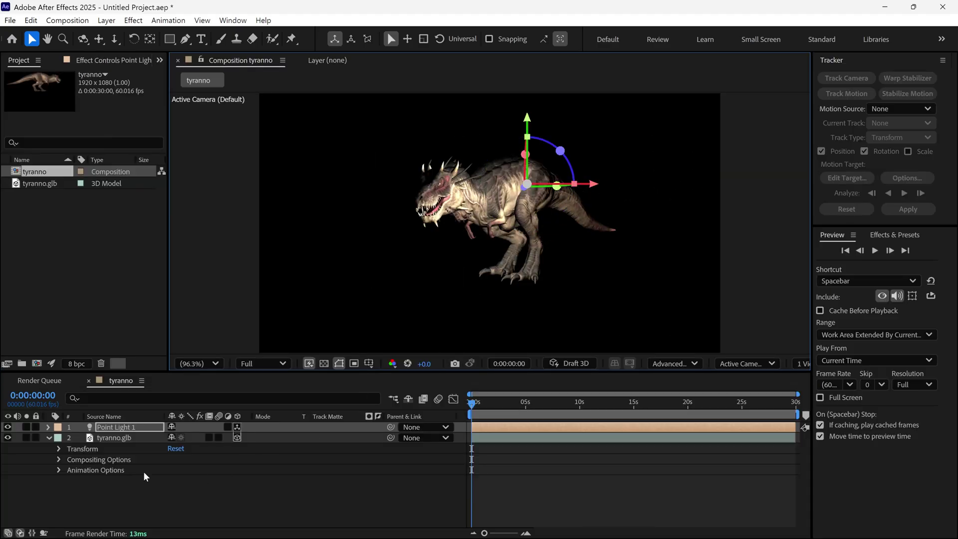
- Switch Point Light 1 to Environment type and rotate it to X -75°, Y 2°
double_click(137, 428)
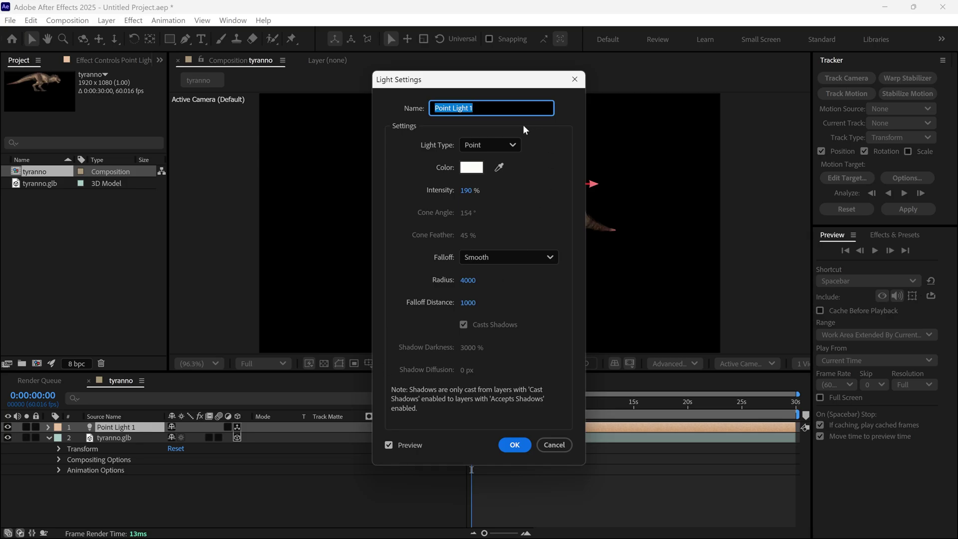
click(507, 144)
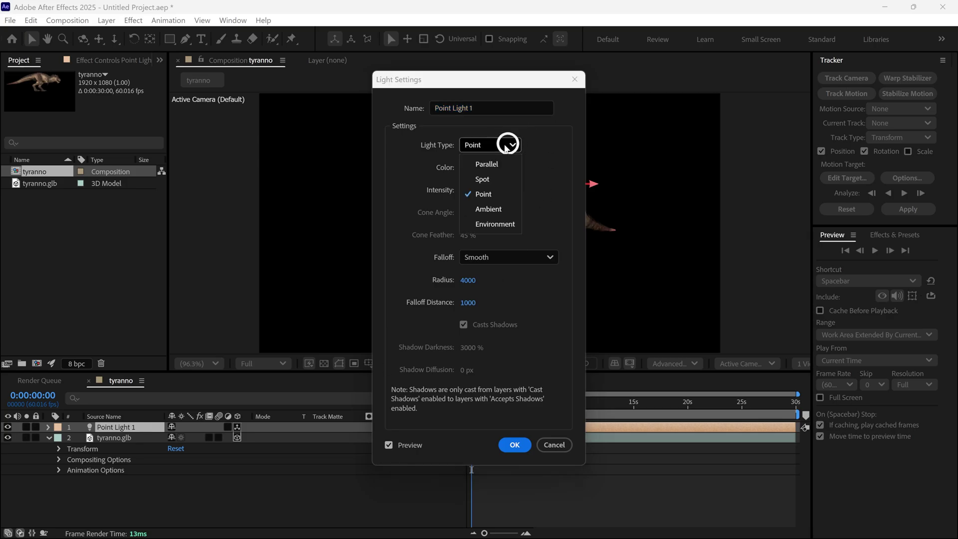
click(503, 223)
drag(475, 86, 716, 83)
click(758, 445)
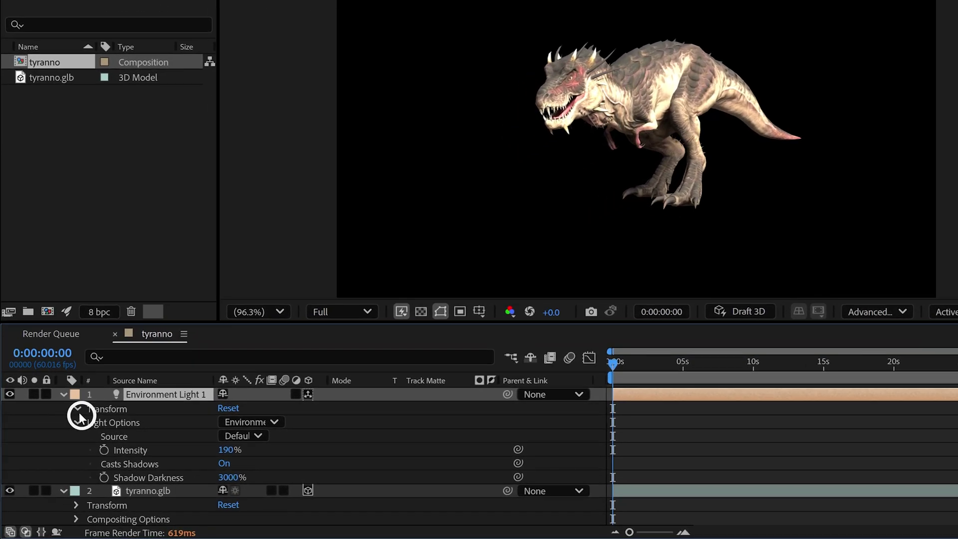
click(77, 409)
mouse_move(245, 426)
mouse_down()
mouse_move(372, 427)
mouse_move(171, 422)
mouse_move(367, 439)
mouse_move(248, 443)
mouse_up()
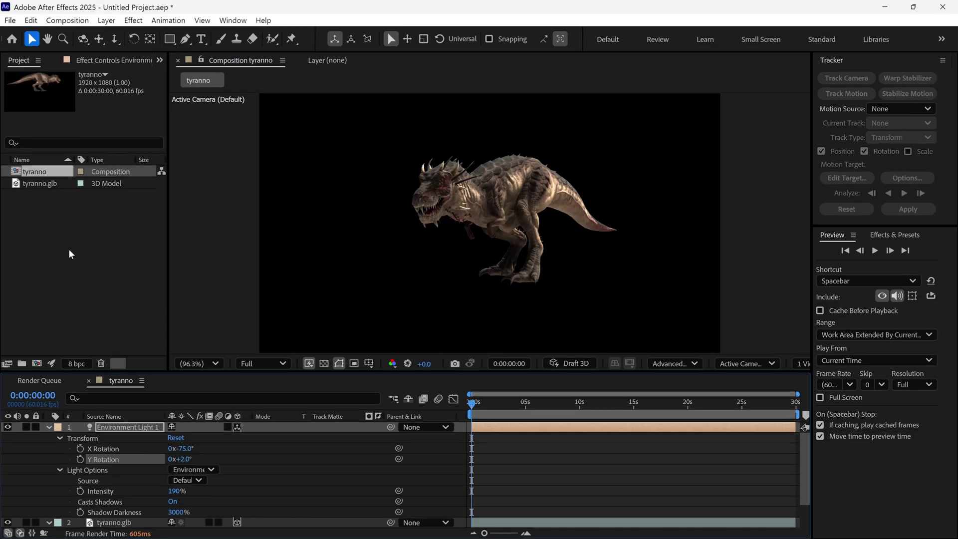
- Import qwantani_moon_noon_4k.hdr and add it to the tyranno composition
double_click(68, 254)
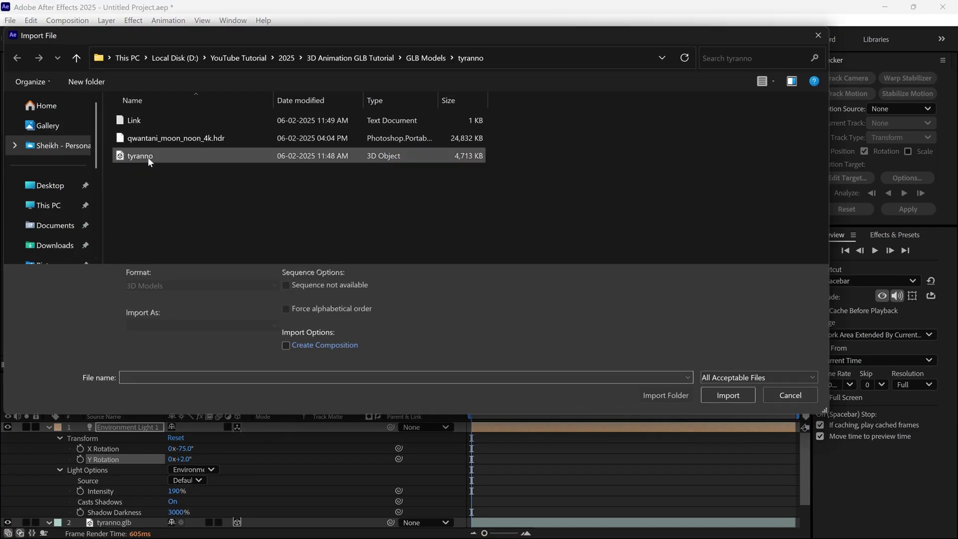
click(152, 141)
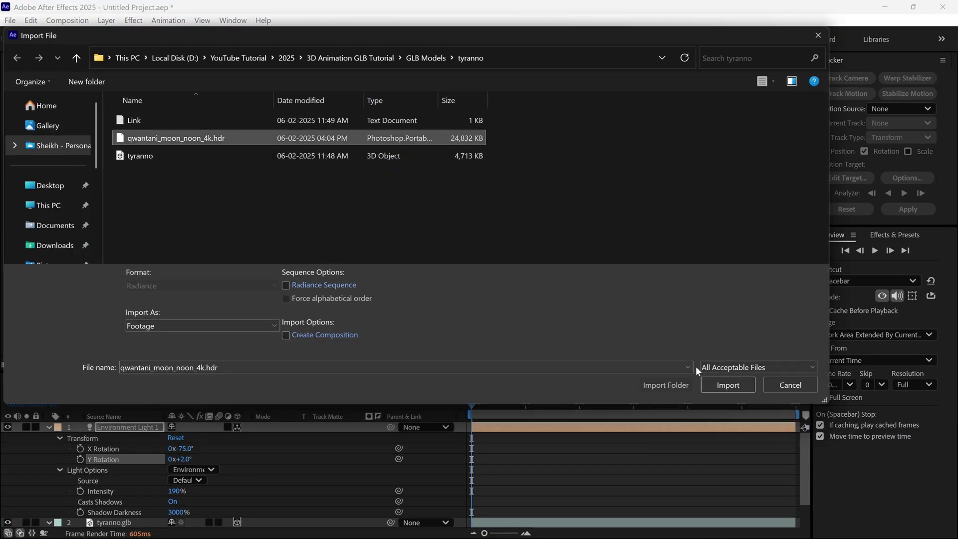
click(727, 385)
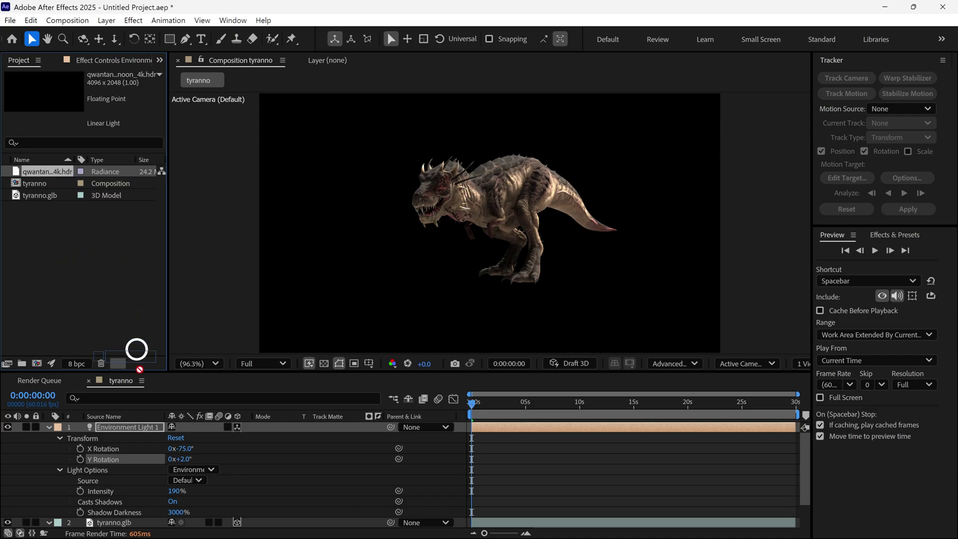
drag(137, 349, 129, 447)
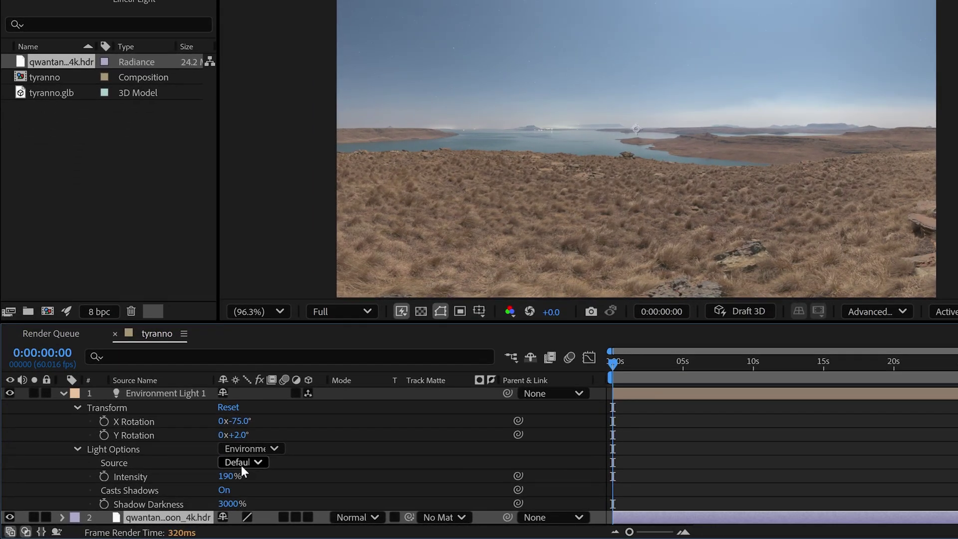
- Use the qwantani HDR as the light source, rotated to Y +181° and X +50°
click(242, 462)
click(354, 503)
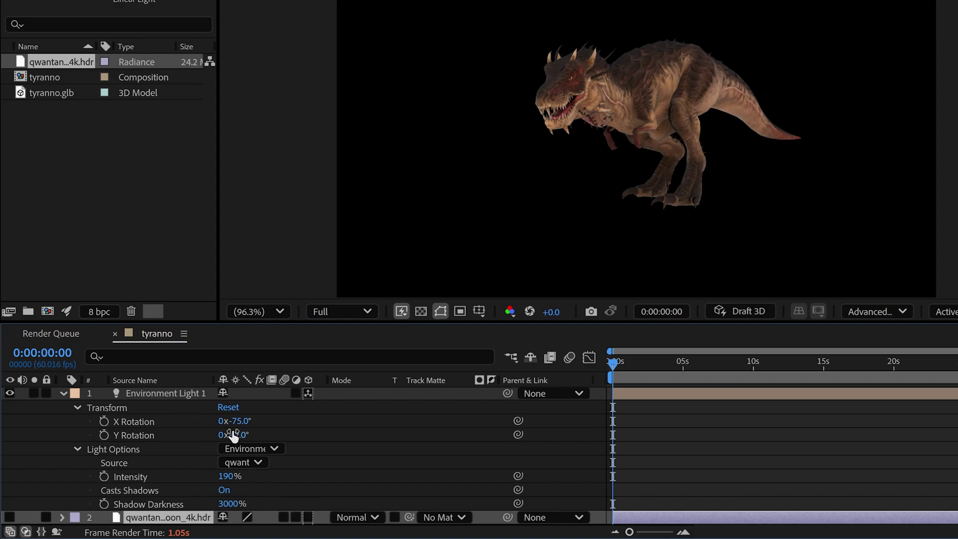
drag(235, 435, 389, 438)
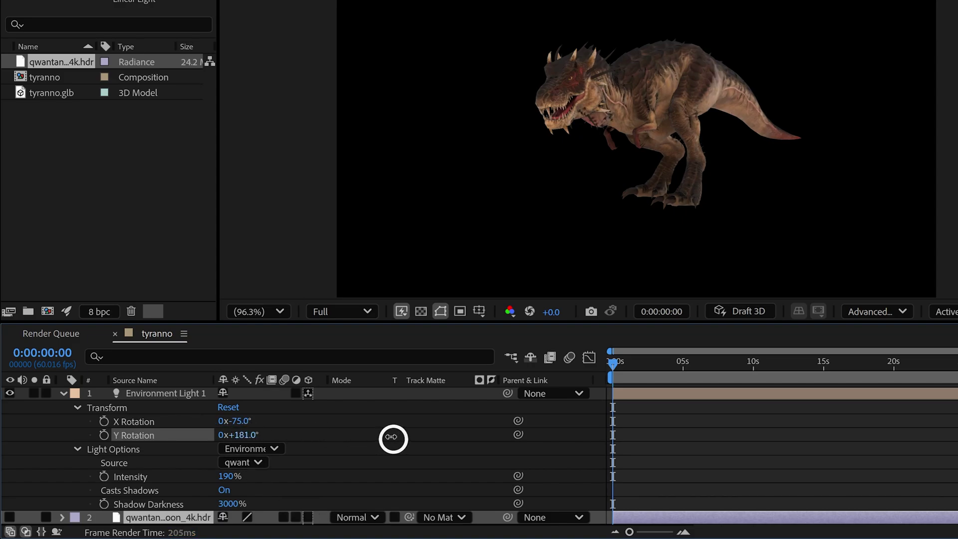
drag(244, 422, 353, 432)
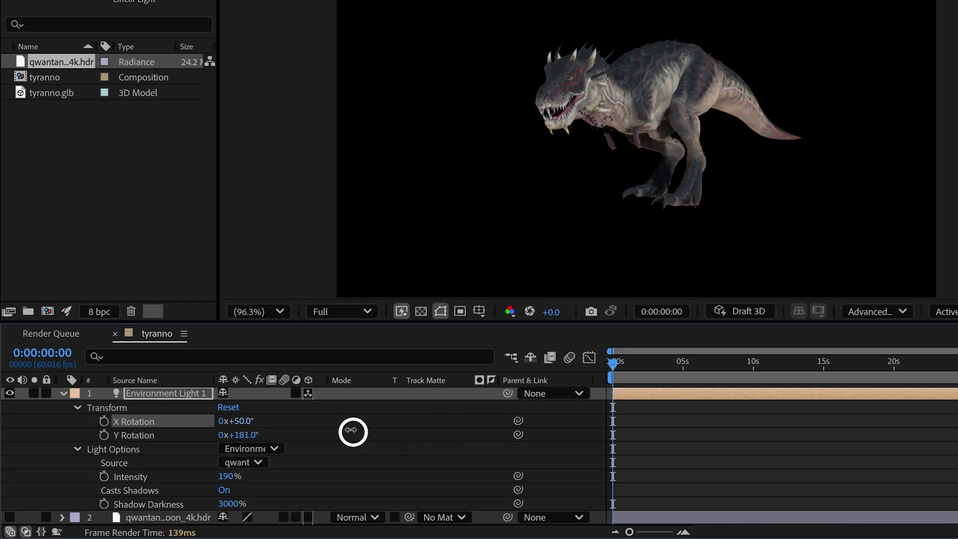
- List the tyranno.glb layer's animation clips, such as Attack, Roar, Run and Walk
click(62, 394)
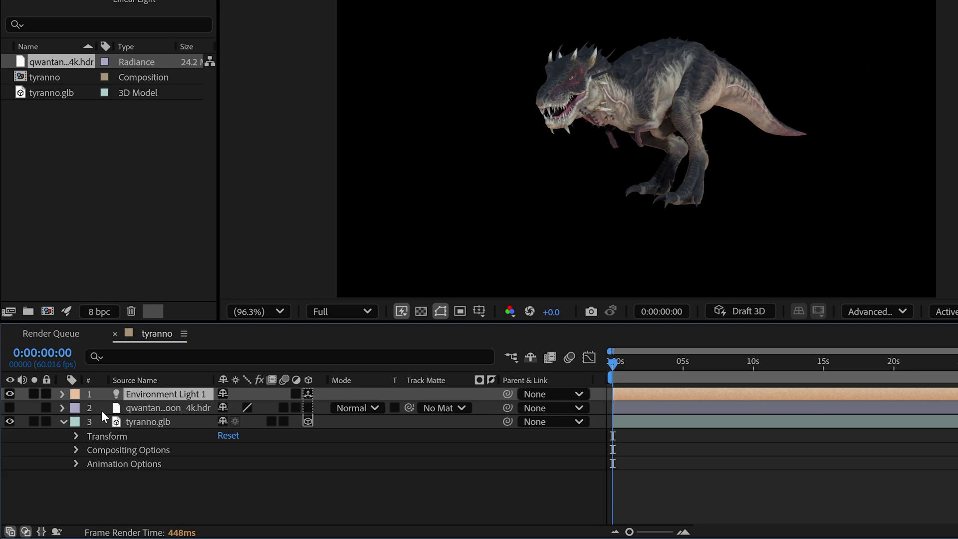
click(131, 422)
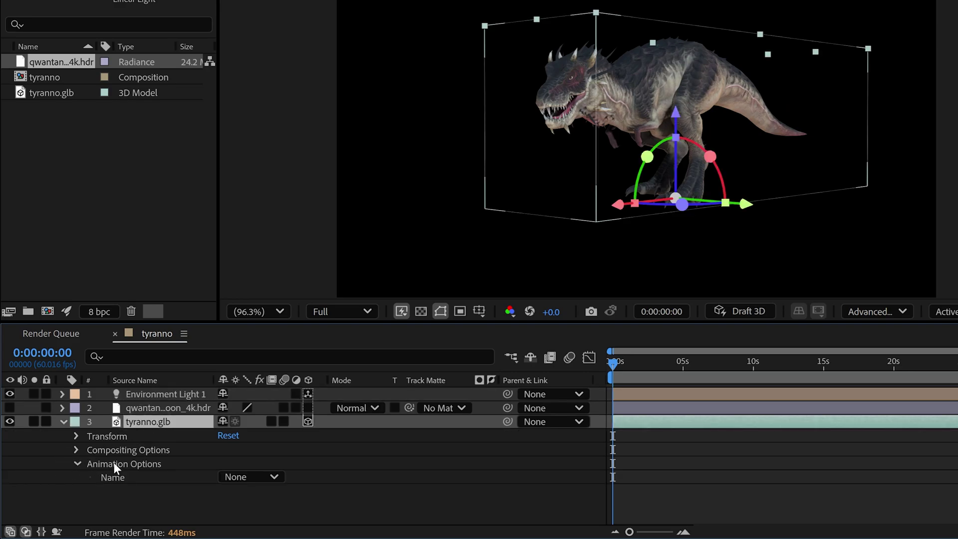
click(244, 477)
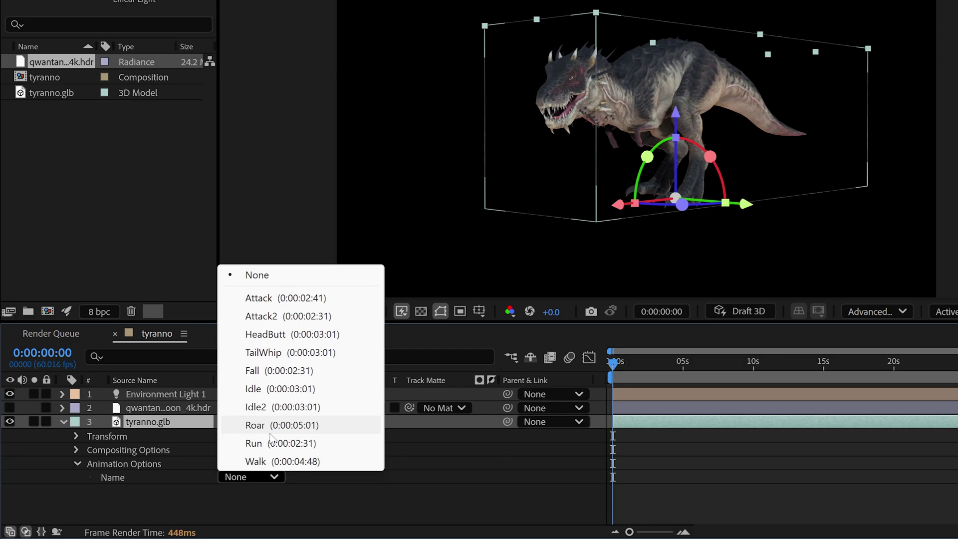
- Apply the Attack animation clip and play a preview
click(273, 299)
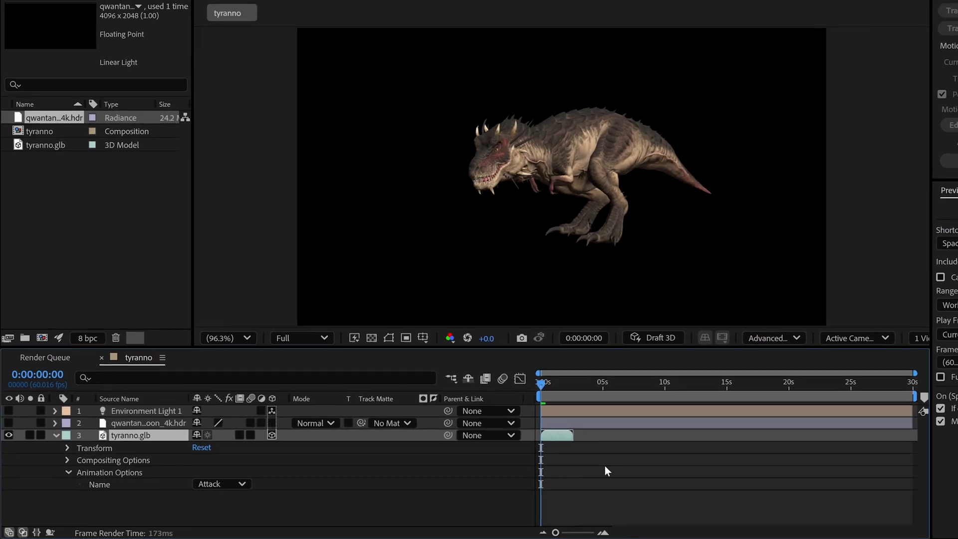
key(space)
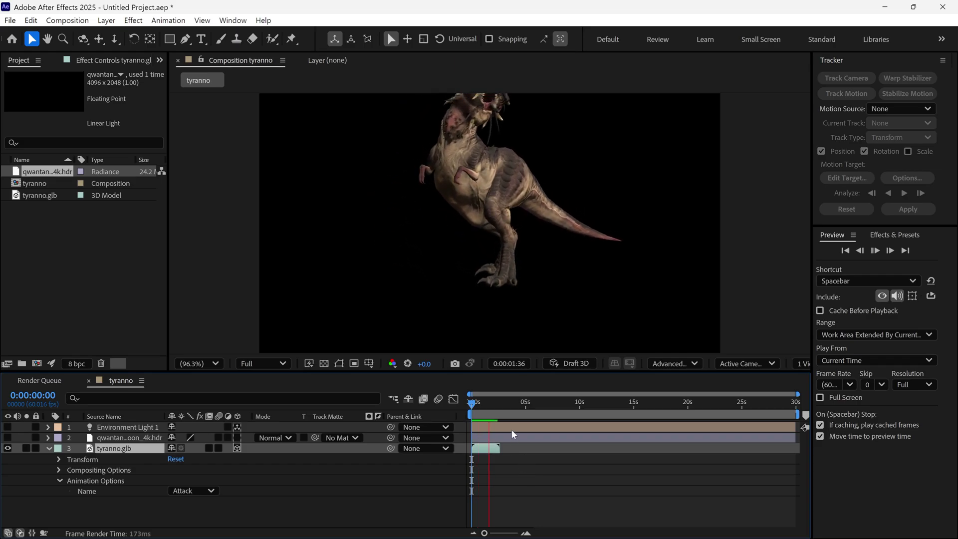
key(space)
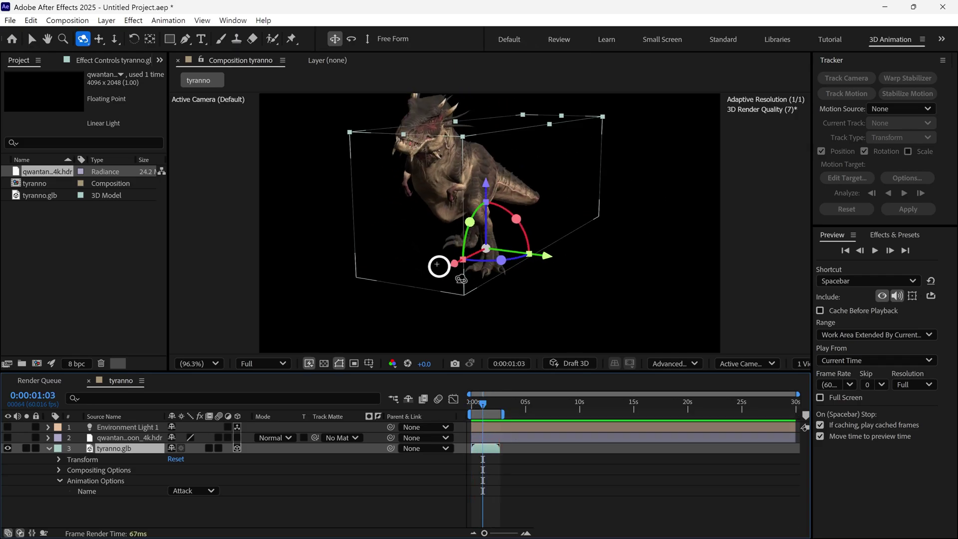
- Orbit around the dinosaur and shift it right and slightly lower in the scene
drag(439, 265, 488, 253)
key(h)
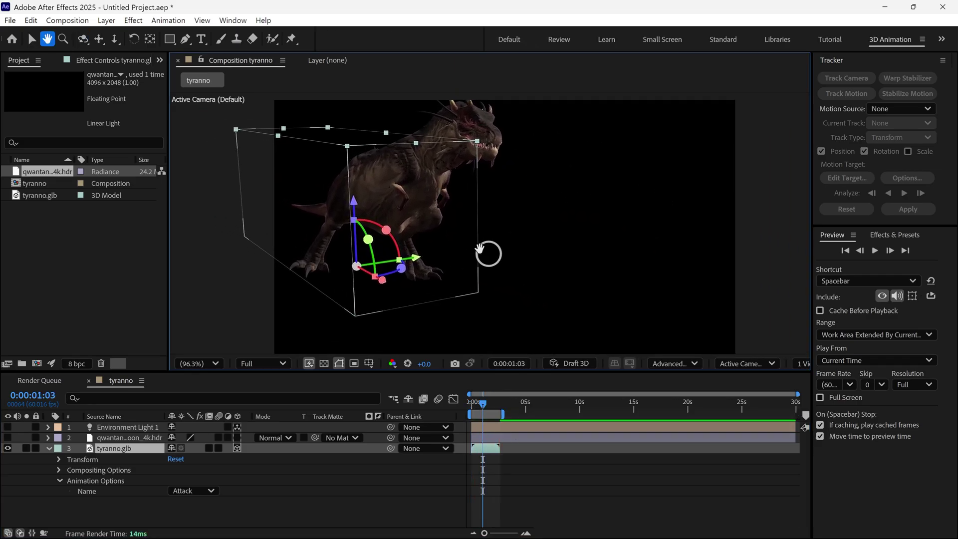
key(c)
mouse_move(491, 405)
mouse_down()
mouse_move(473, 402)
mouse_move(500, 403)
mouse_move(491, 410)
mouse_up()
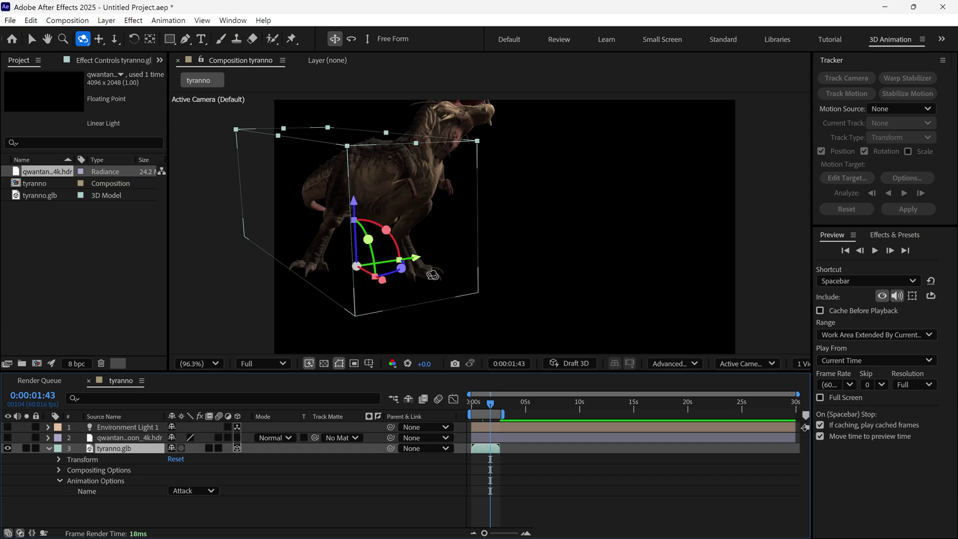
key(v)
drag(419, 264, 487, 248)
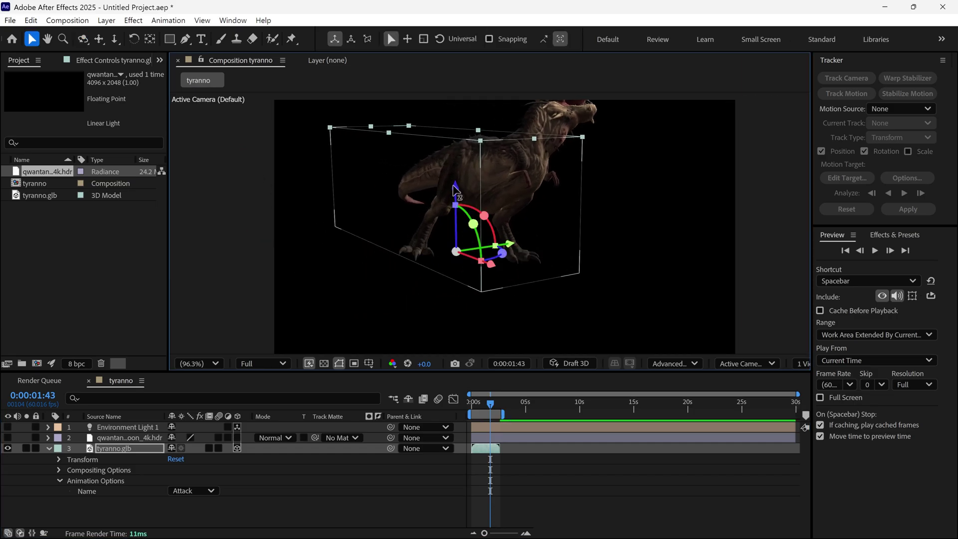
drag(454, 189, 455, 218)
- Orbit the view again and replay the Attack animation preview
key(c)
drag(525, 281, 463, 355)
key(v)
key(space)
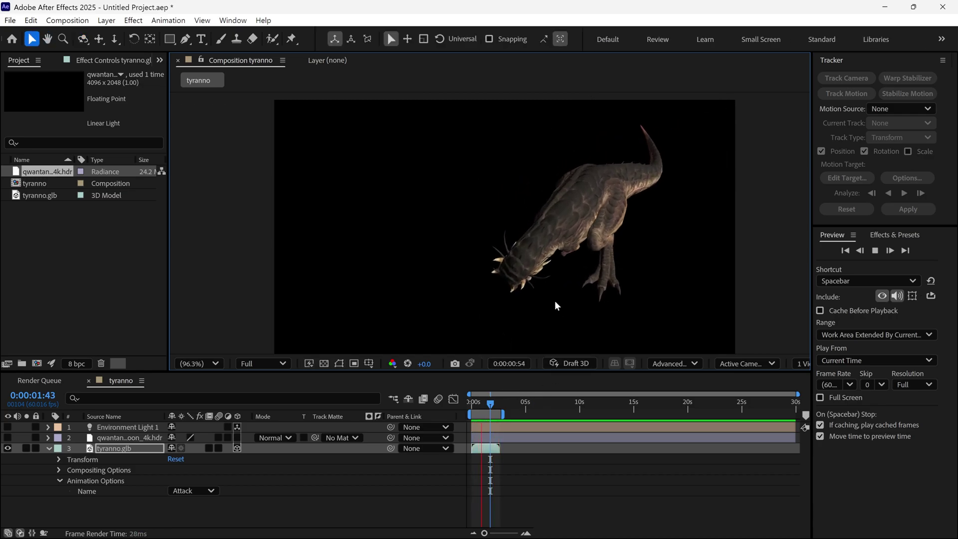
key(space)
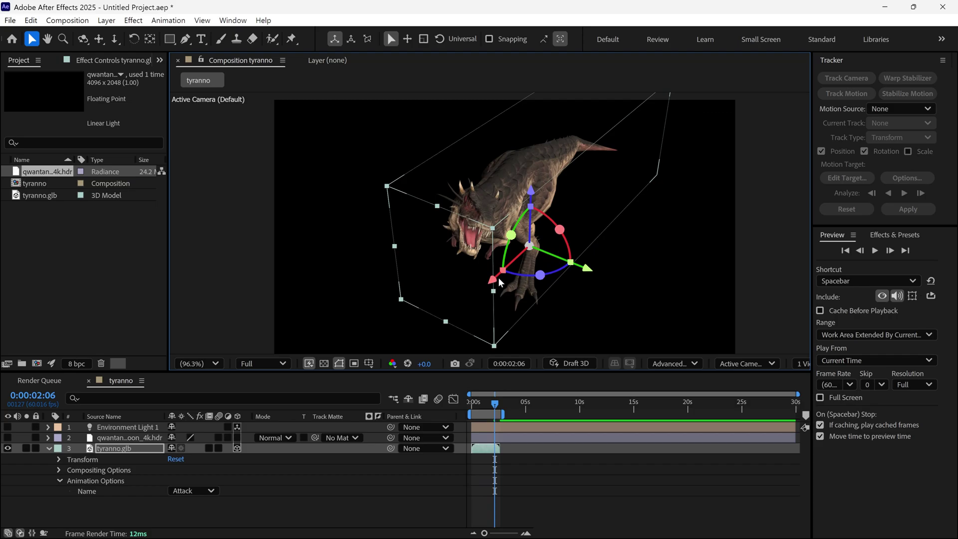
key(shift+F12)
key(c)
key(space)
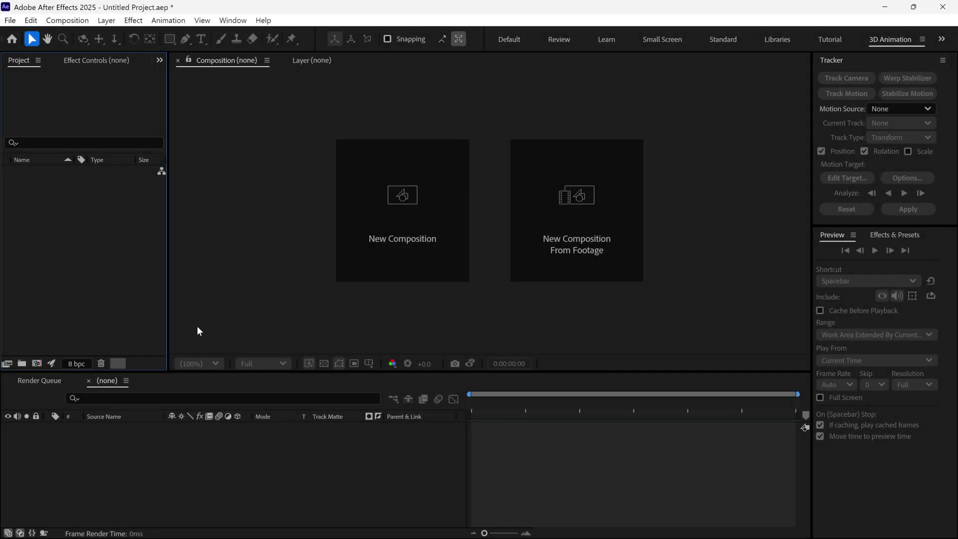
- Import 13078552_1920_1080_30fps.mp4 and build a matching composition from it
double_click(112, 262)
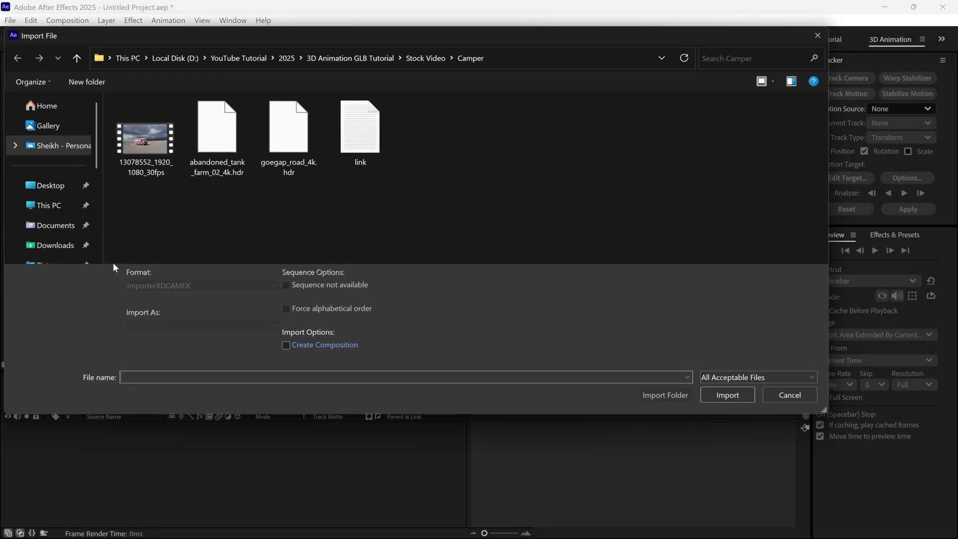
click(148, 151)
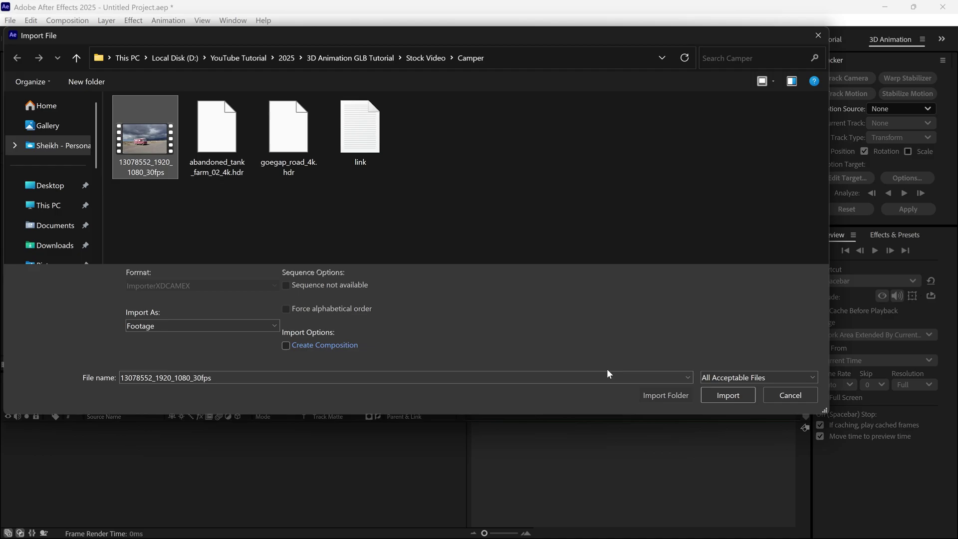
click(726, 397)
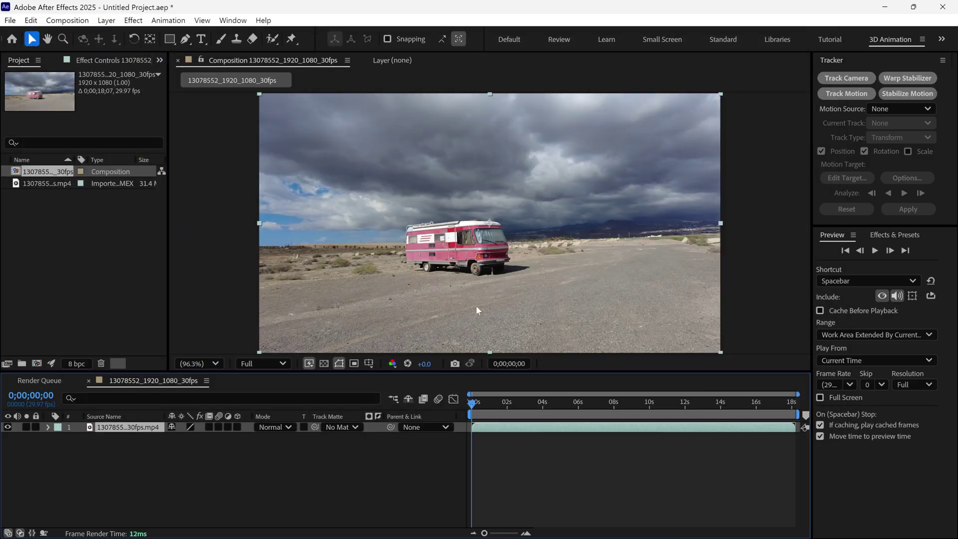
drag(477, 406, 566, 420)
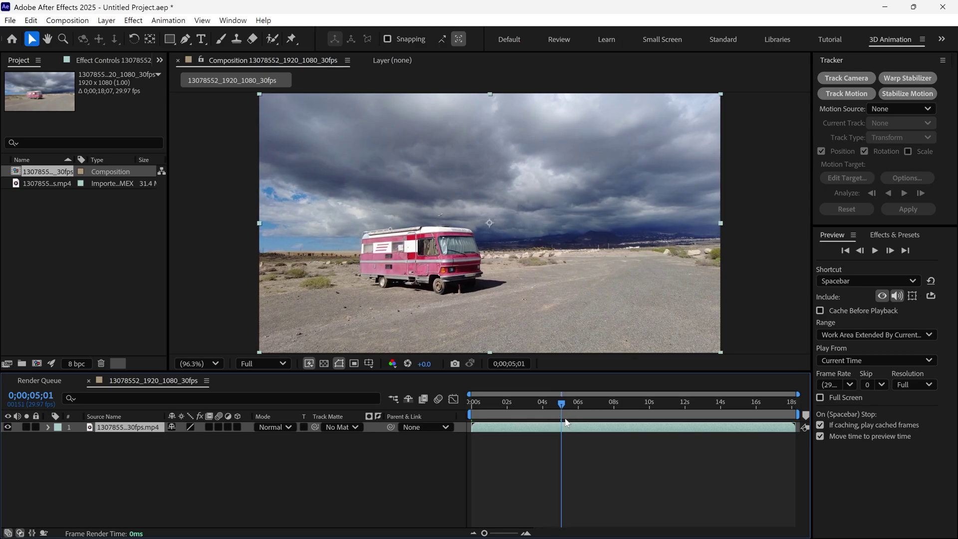
- End the work area at the playhead and trim the camper comp to 0;00;05;02
key(n)
right_click(558, 415)
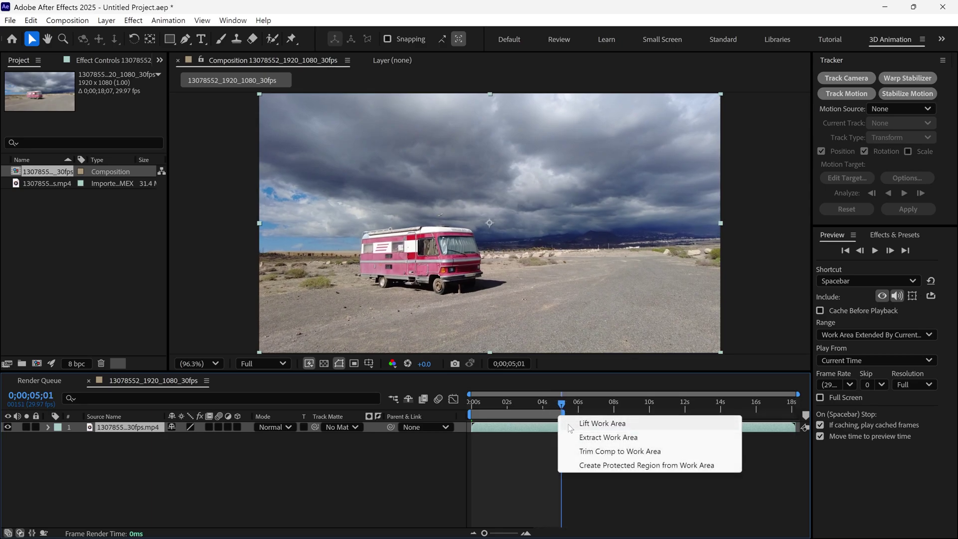
click(586, 451)
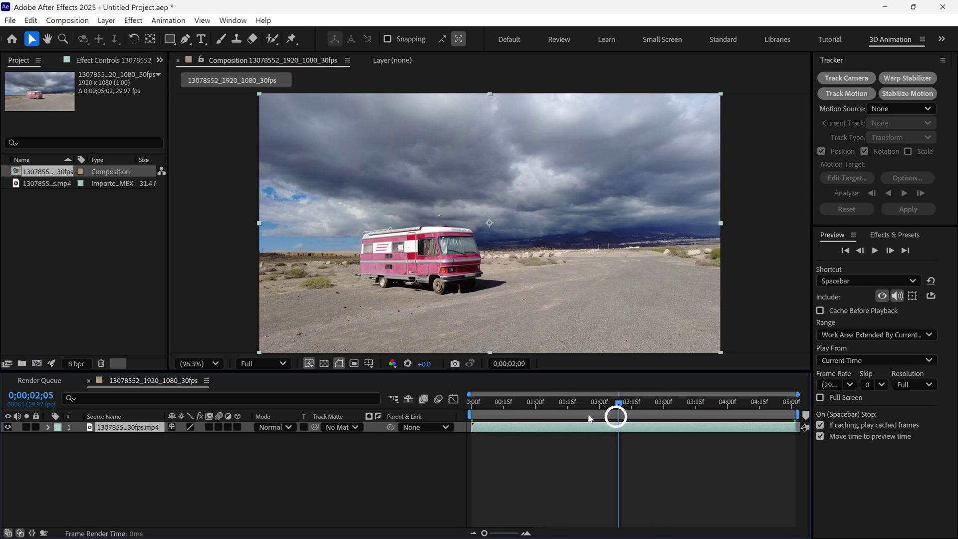
drag(590, 418, 455, 427)
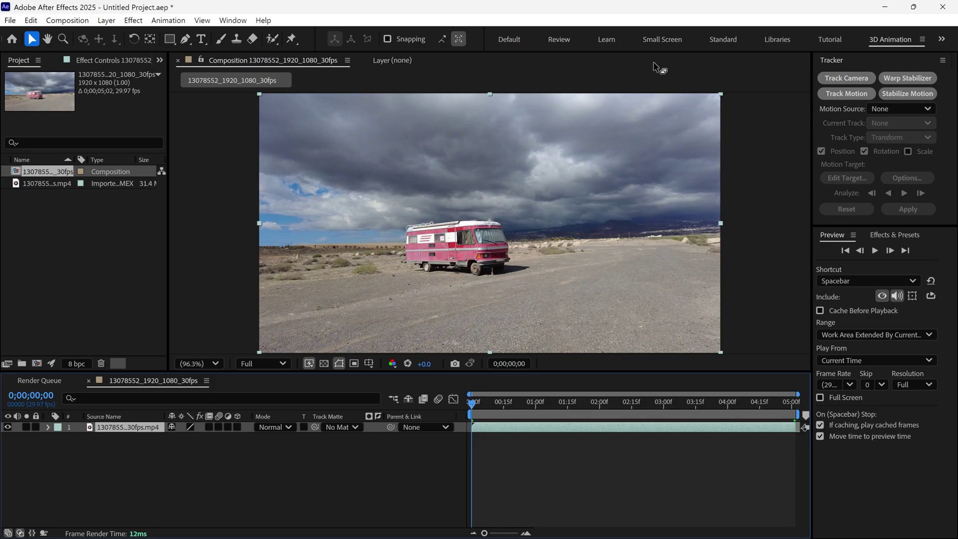
- Show the Tracker panel and run Track Camera on the camper van footage
click(233, 20)
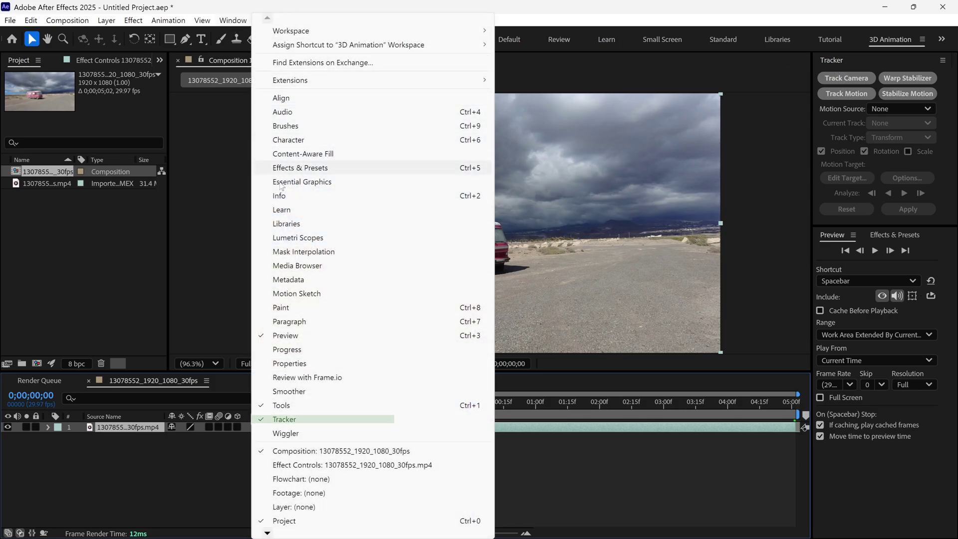
click(294, 419)
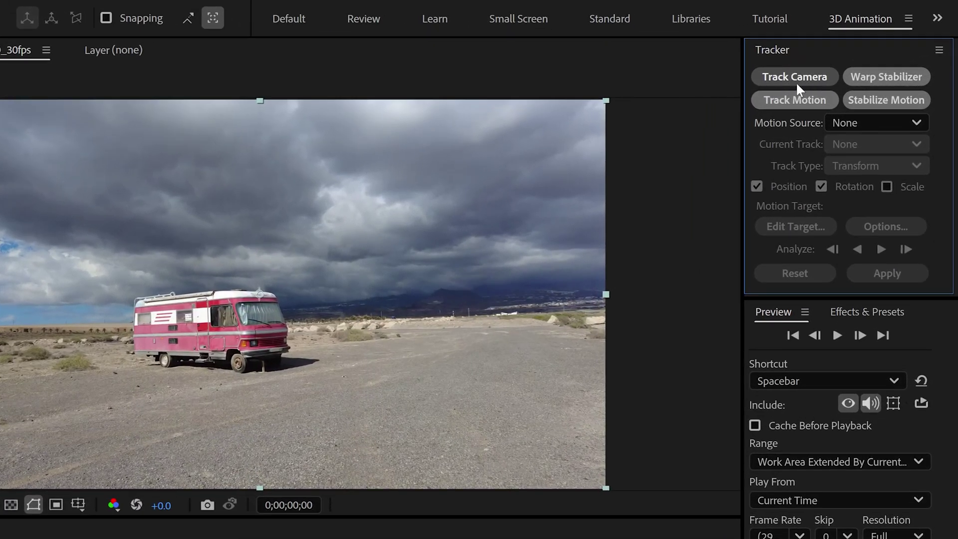
click(795, 79)
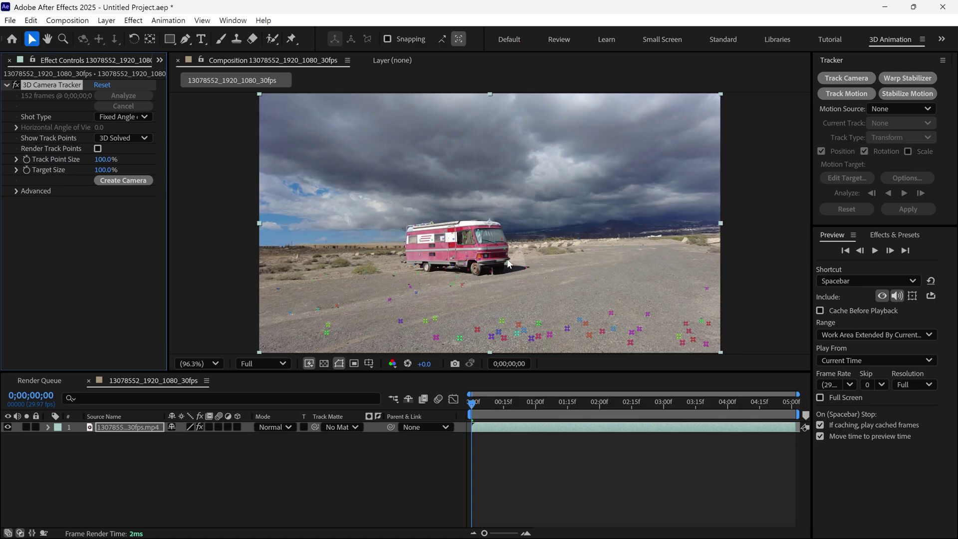
- Create a solid and camera at a selected ground target beside the van
drag(497, 403, 718, 427)
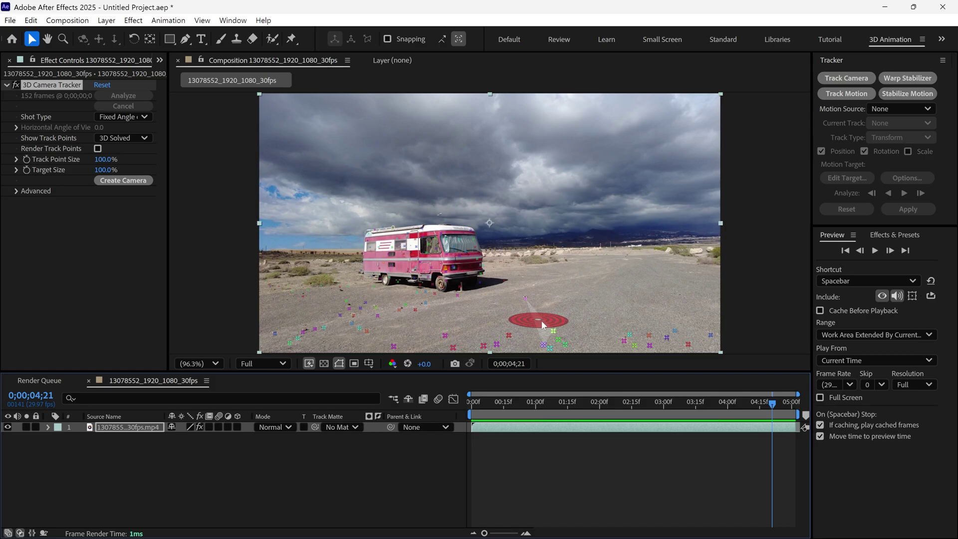
right_click(543, 324)
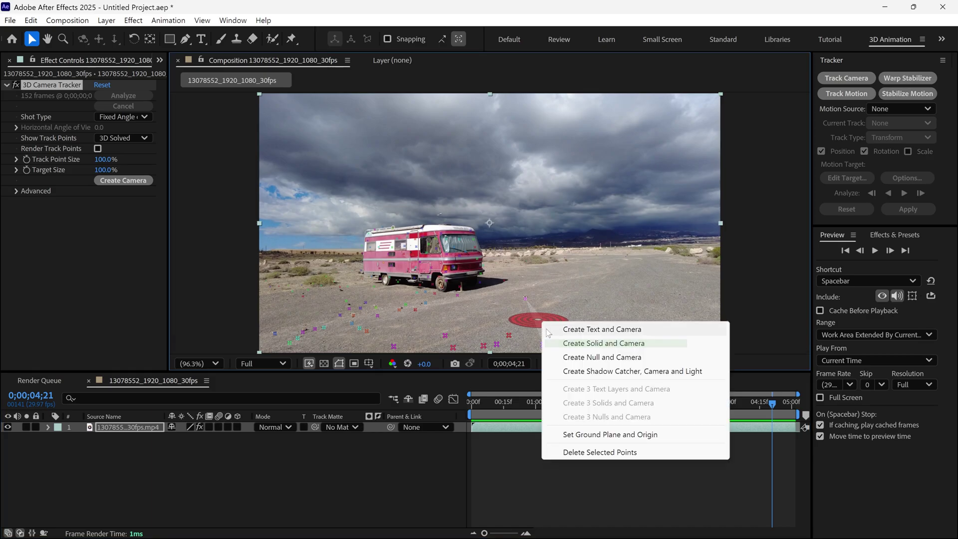
click(631, 345)
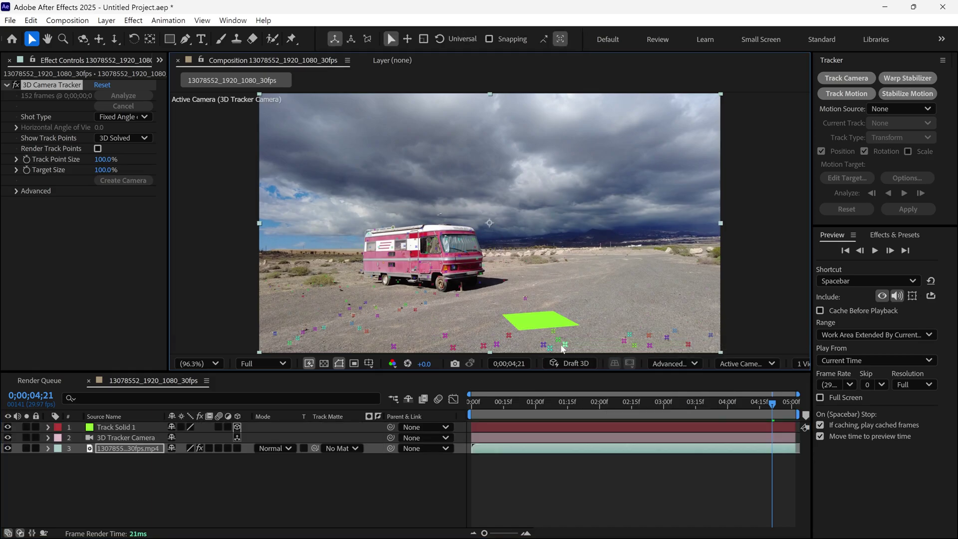
- Preview and scrub the clip to confirm Track Solid 1 sticks to the ground
drag(765, 406, 468, 411)
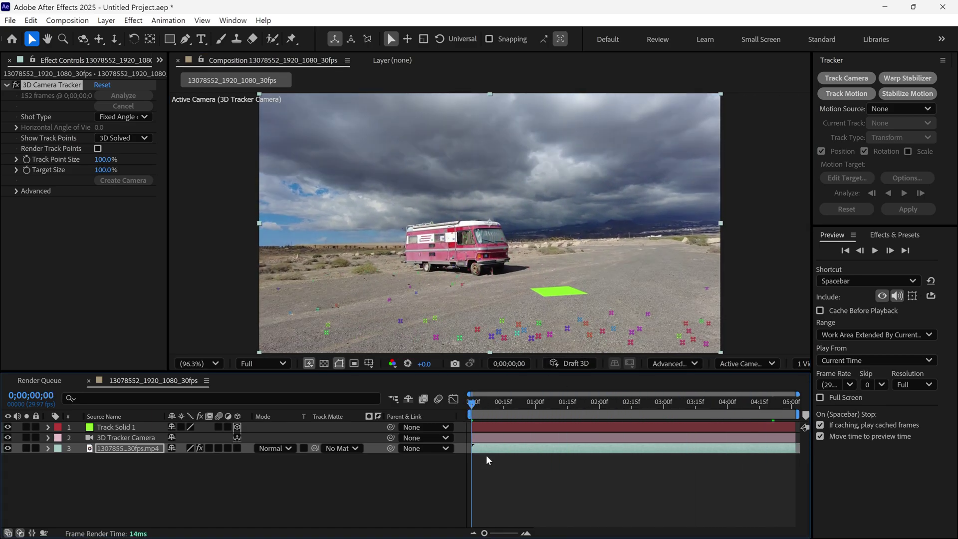
key(space)
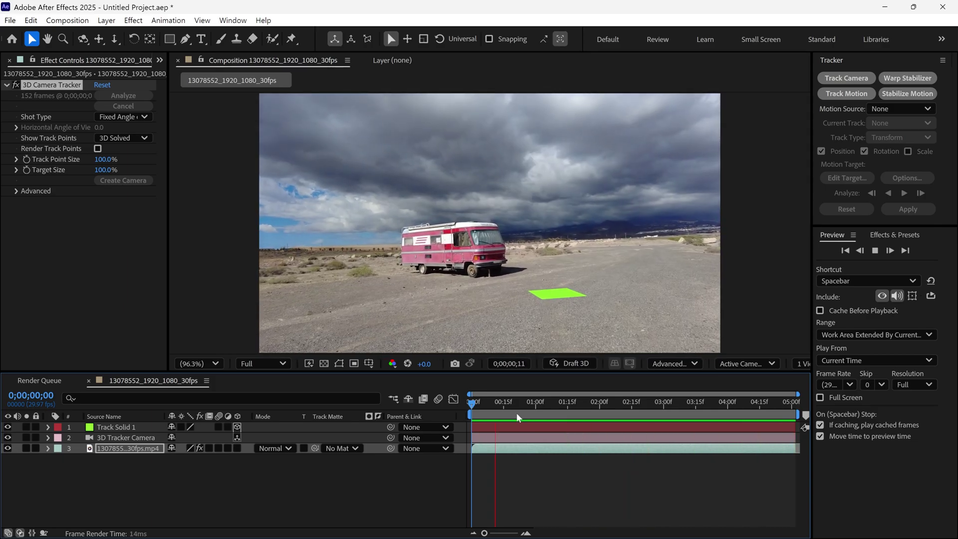
click(493, 407)
drag(494, 408, 531, 418)
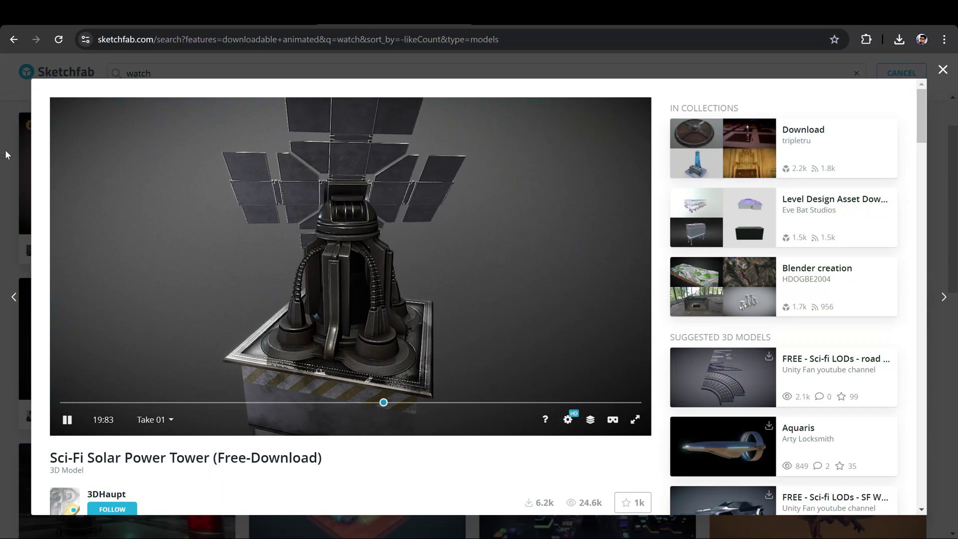
- Close the solar tower preview, search 't rex' and open the TYRANNO model page
click(6, 154)
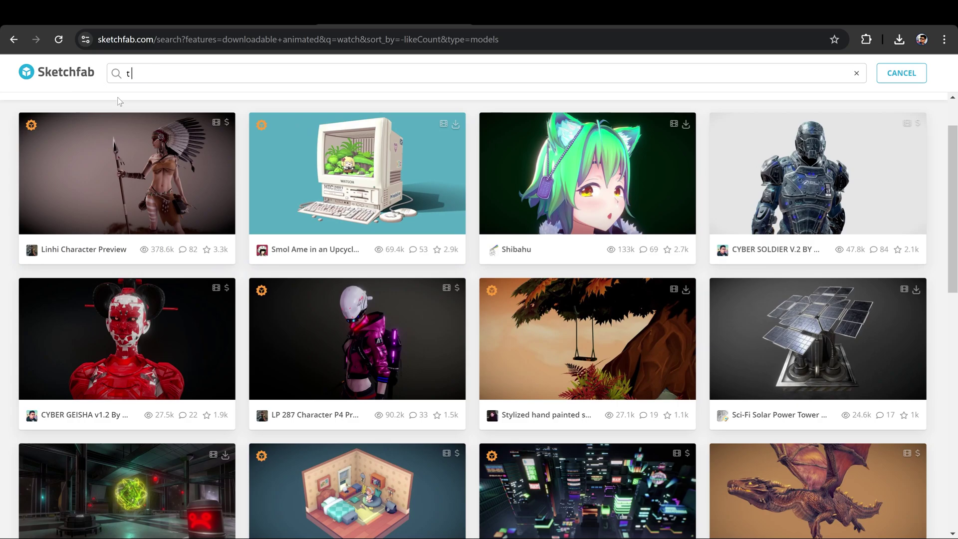
key(Return)
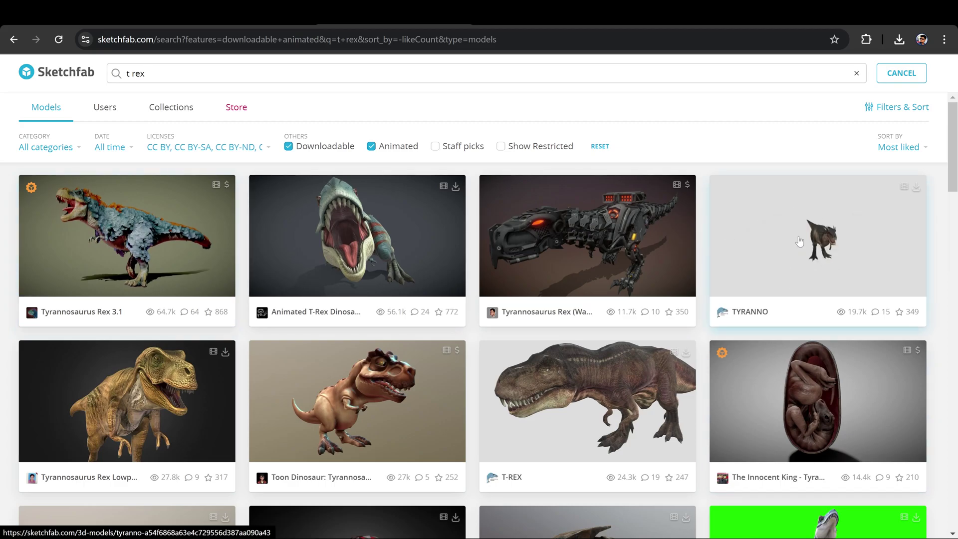
click(801, 240)
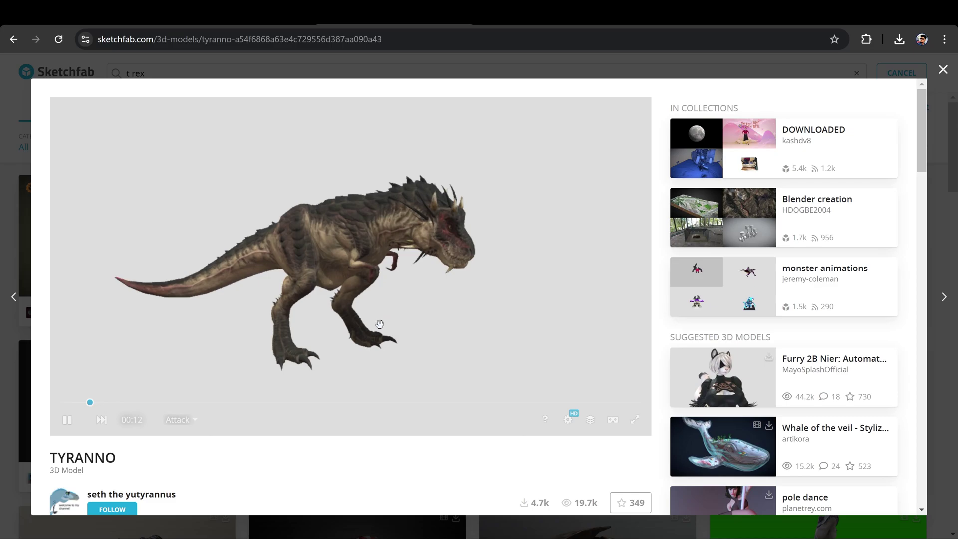
- Switch the TYRANNO preview animation to Roar
click(180, 419)
scroll(203, 364, down, 5)
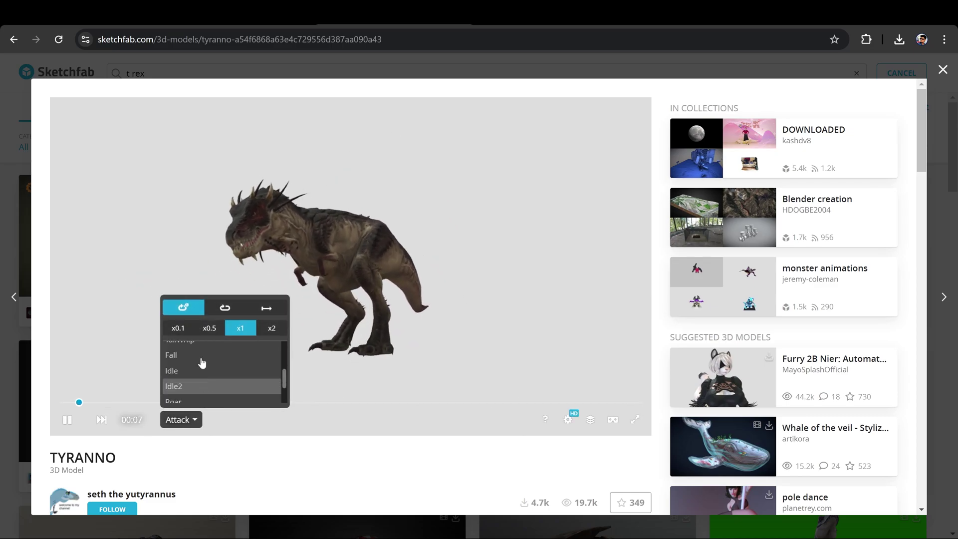
click(191, 372)
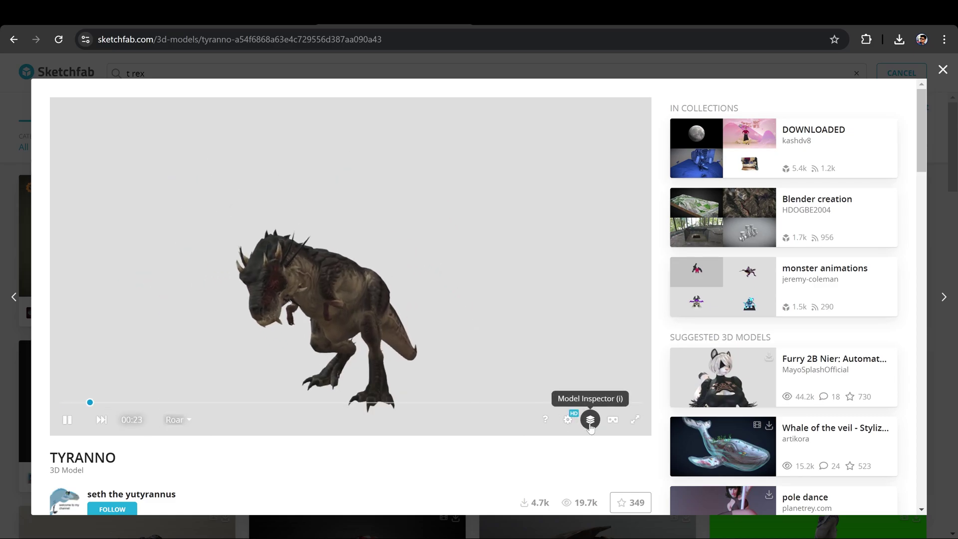
- In Model Inspector, view Bones, Bones Influence, Normal Map and Wireframe, then return to Final Render
click(590, 419)
click(89, 291)
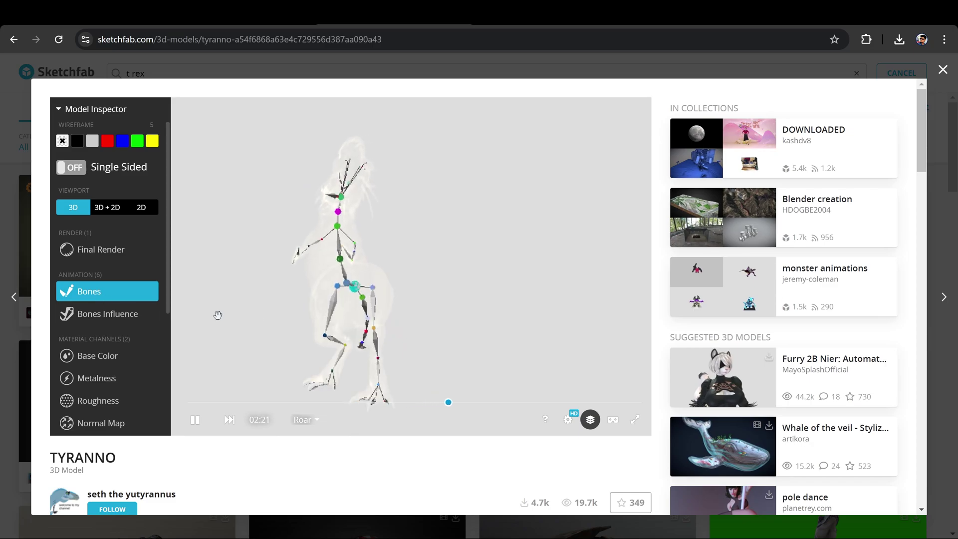
drag(216, 314, 169, 304)
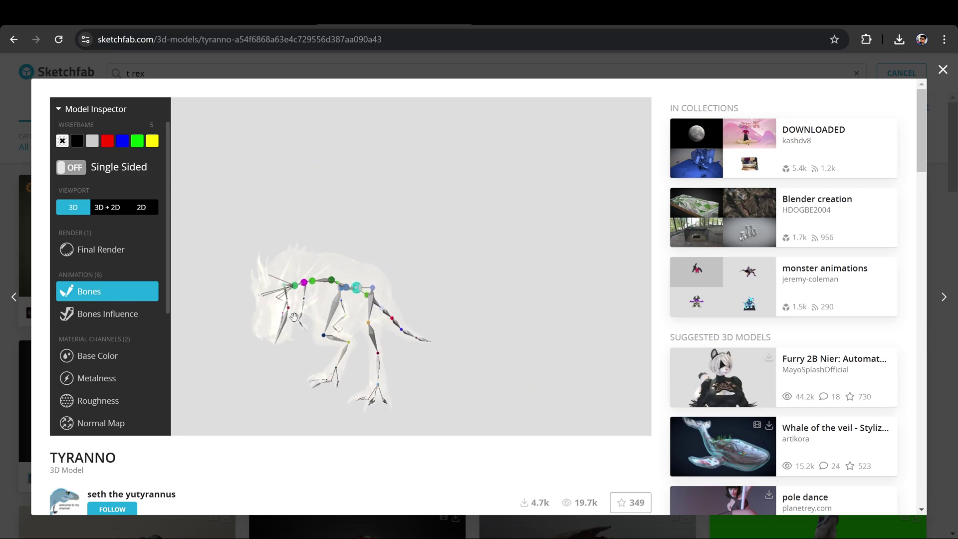
click(107, 313)
key(Down)
key(Down)
key(Down)
key(Down)
key(Down)
key(Down)
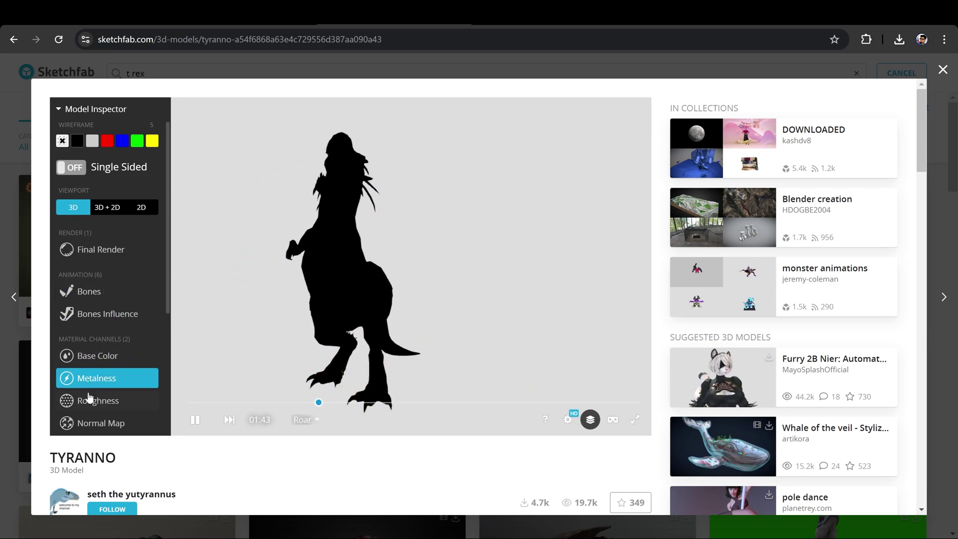
click(102, 347)
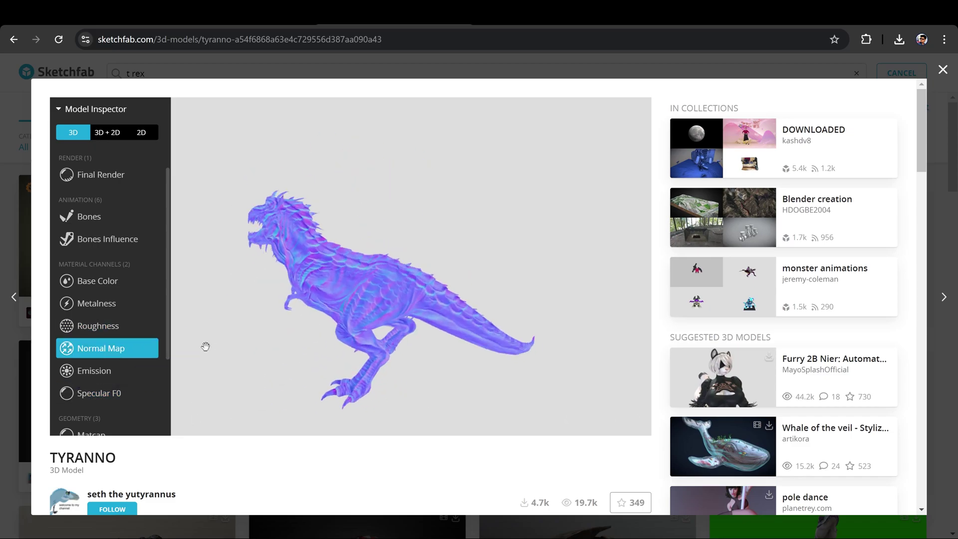
key(Down)
key(Down)
key(Down)
key(Down)
key(Down)
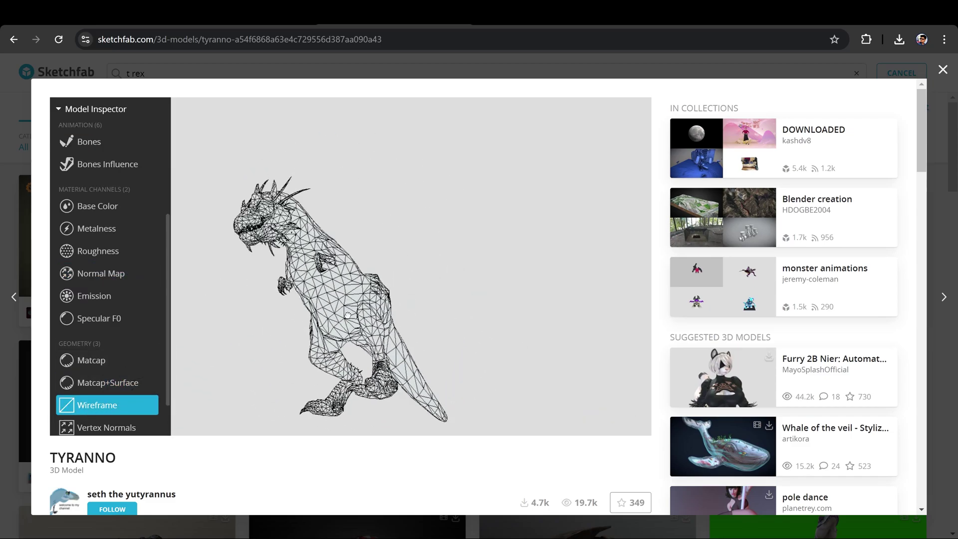
key(Up)
key(Up)
key(Up)
key(Up)
key(Up)
key(Up)
key(Up)
key(Up)
key(Up)
key(Up)
key(Up)
scroll(211, 453, down, 3)
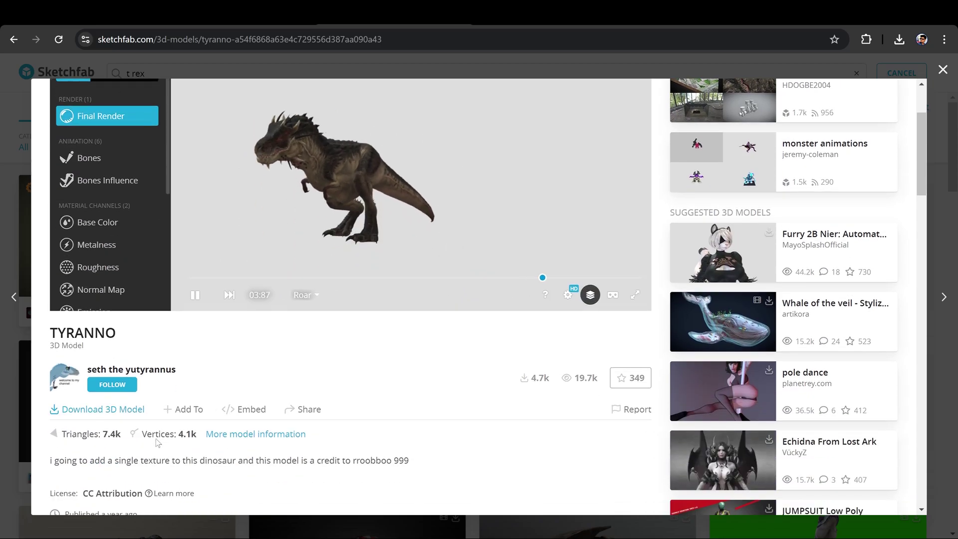
- Open TYRANNO's download options, then import mech_drone.glb into the After Effects project
click(114, 408)
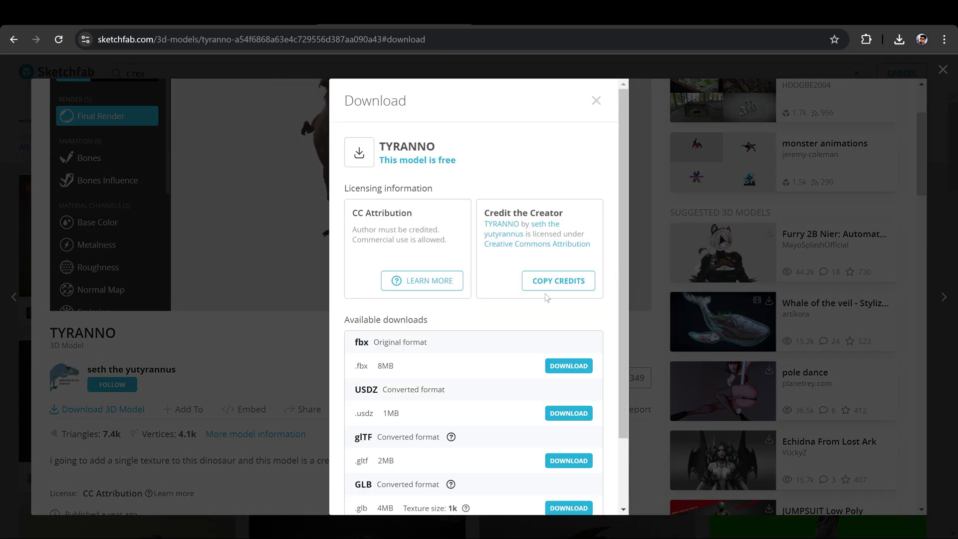
scroll(410, 413, down, 2)
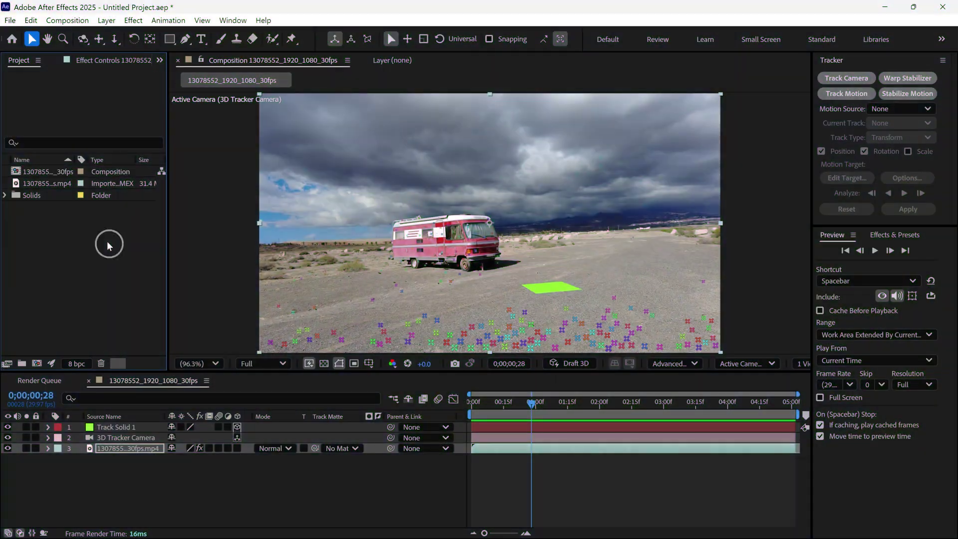
double_click(107, 241)
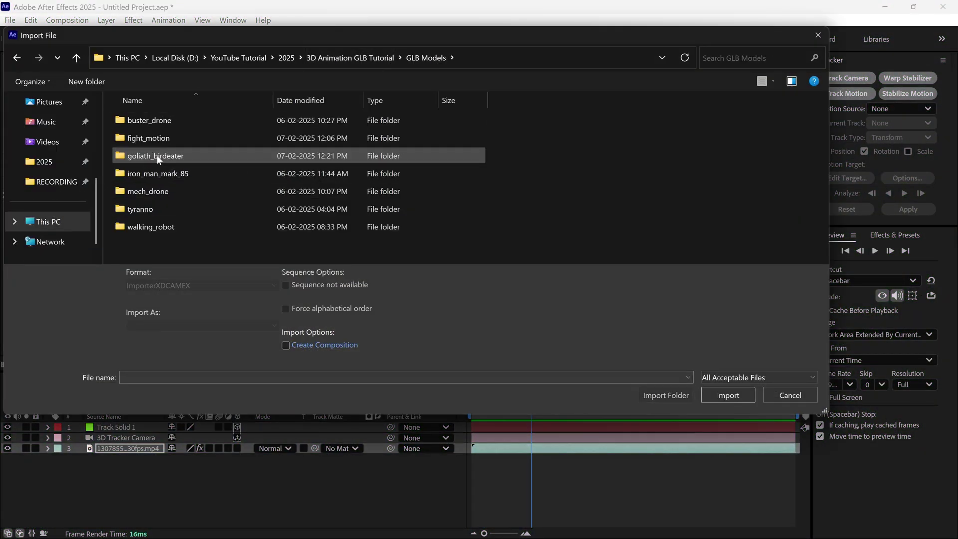
double_click(156, 191)
click(155, 139)
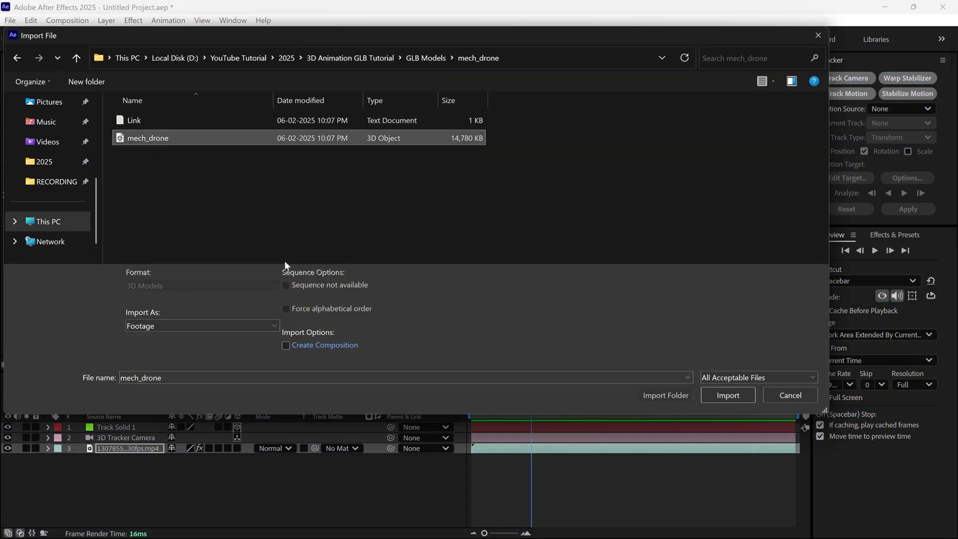
click(727, 395)
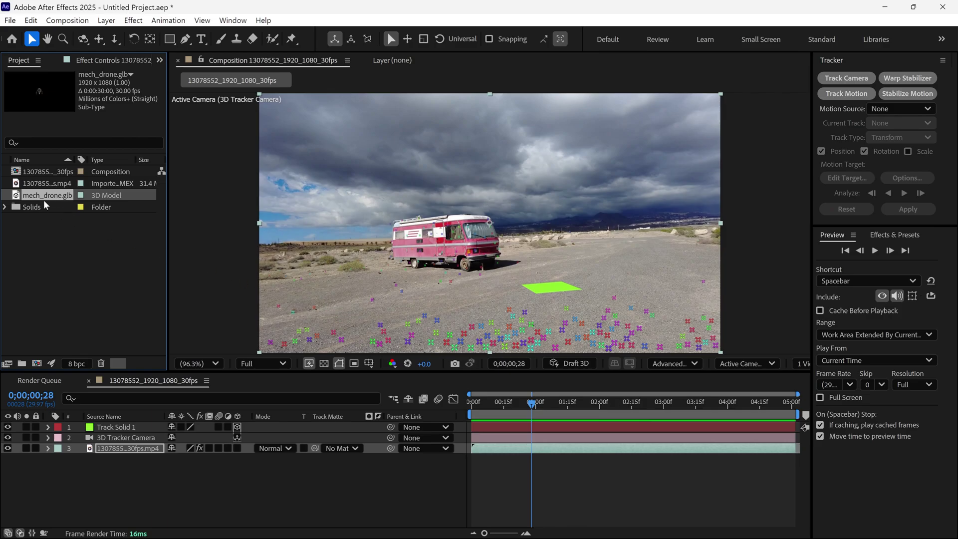
- Add mech_drone.glb to the camper composition and accept its Model Settings
drag(105, 337, 113, 424)
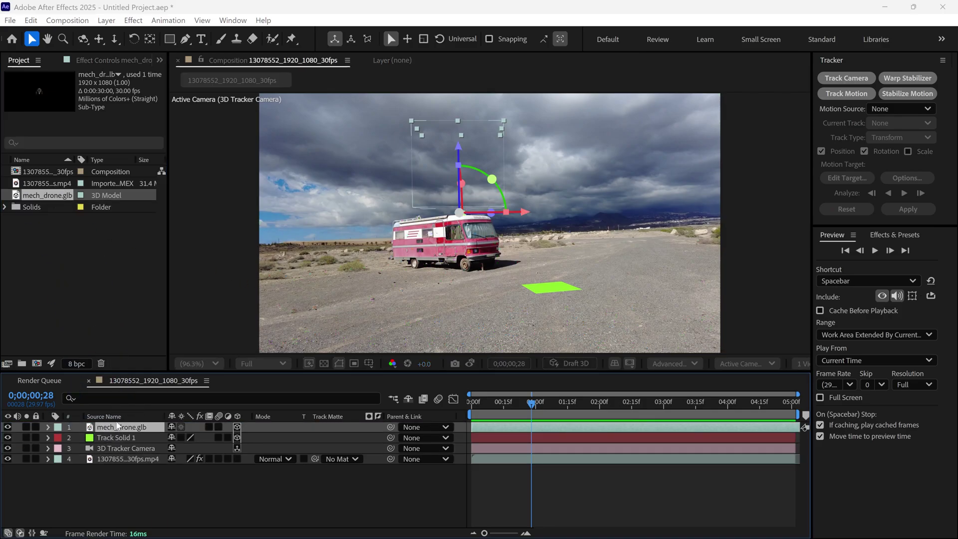
drag(441, 141, 684, 138)
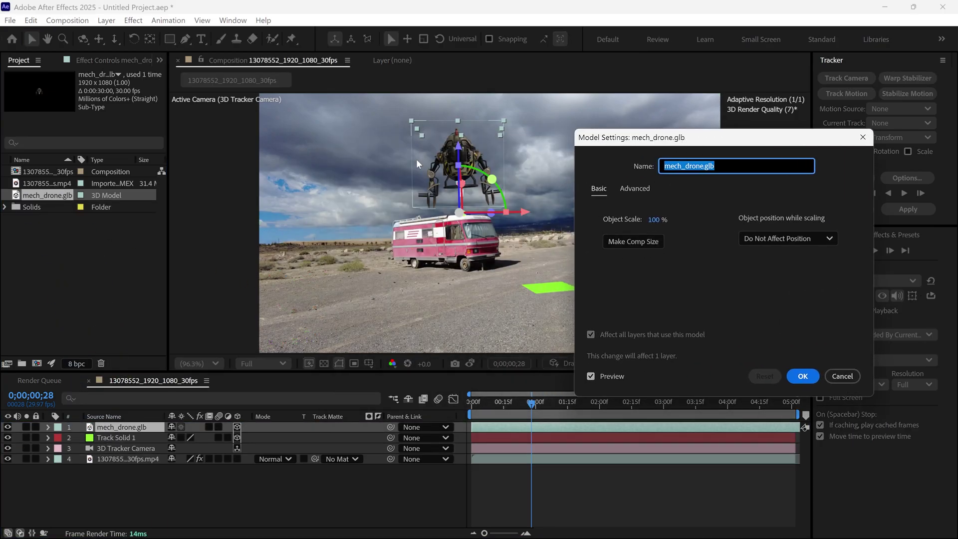
click(798, 377)
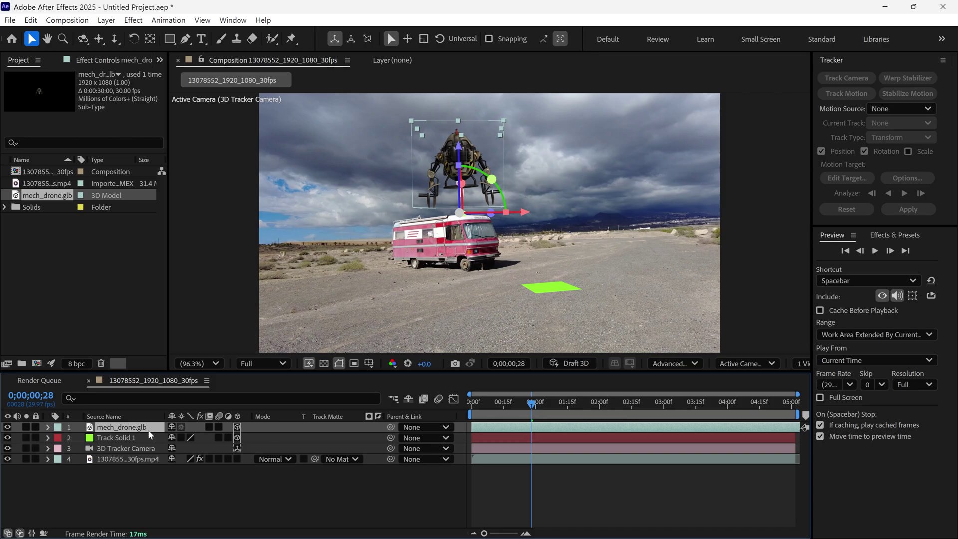
- Copy Track Solid 1's X, Y and Z position values into the mech_drone.glb layer
key(p)
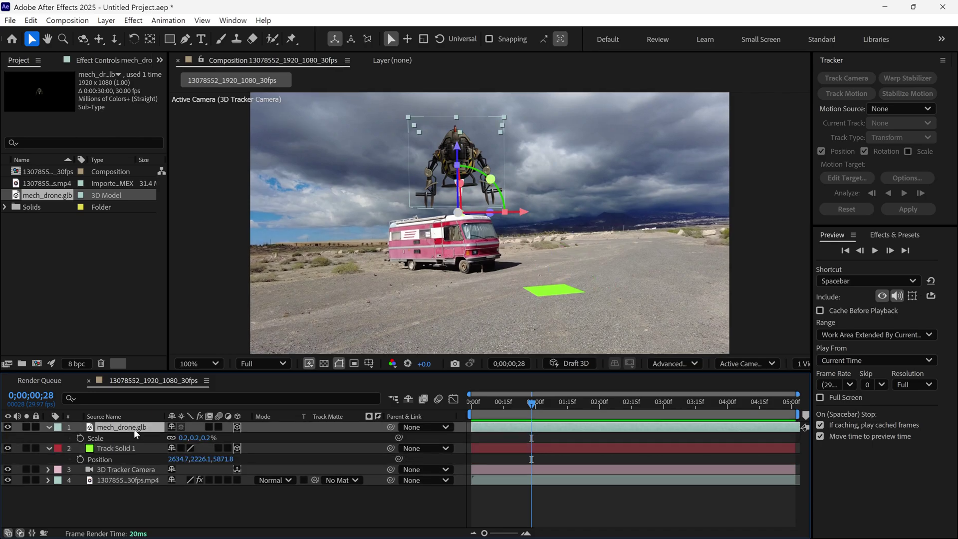
ctrl+click(144, 448)
key(p)
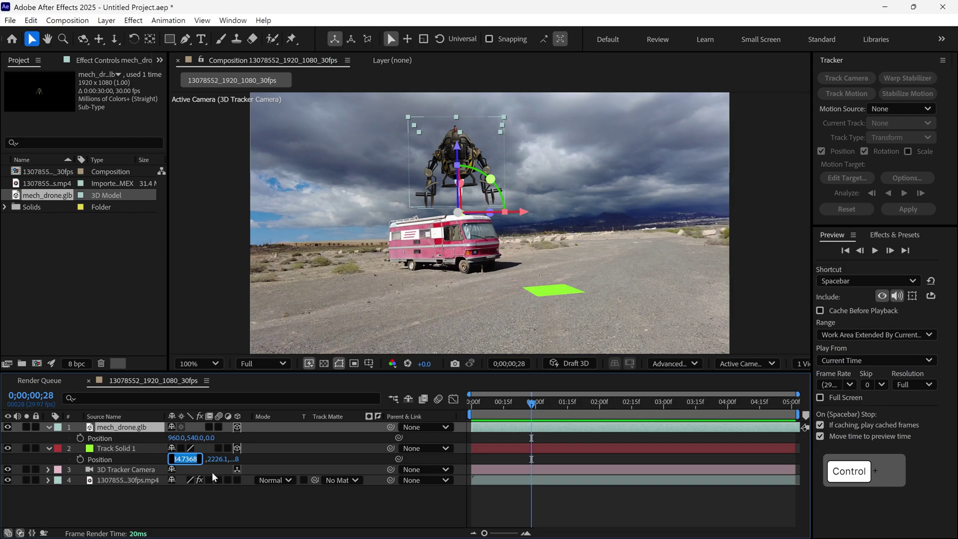
key(ctrl+c)
key(ctrl+v)
click(204, 459)
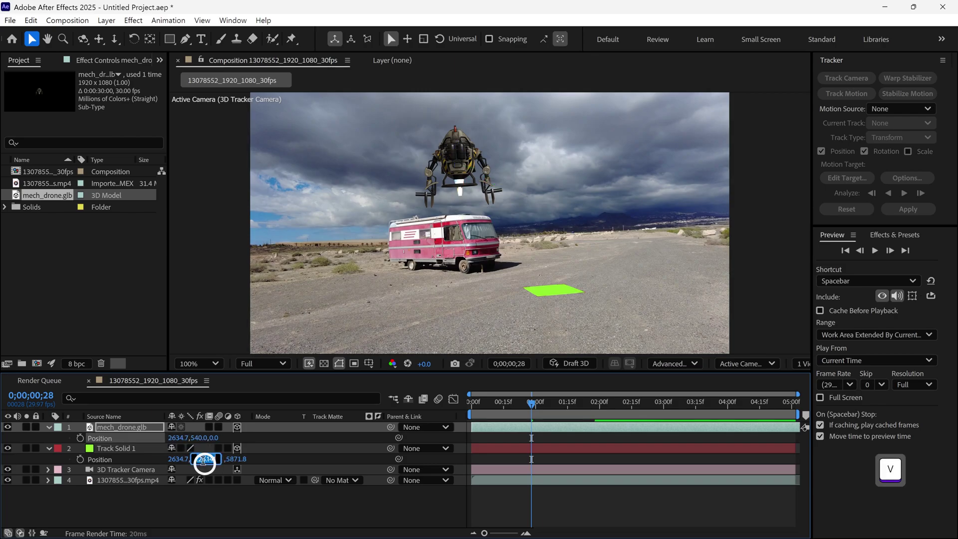
key(ctrl+v)
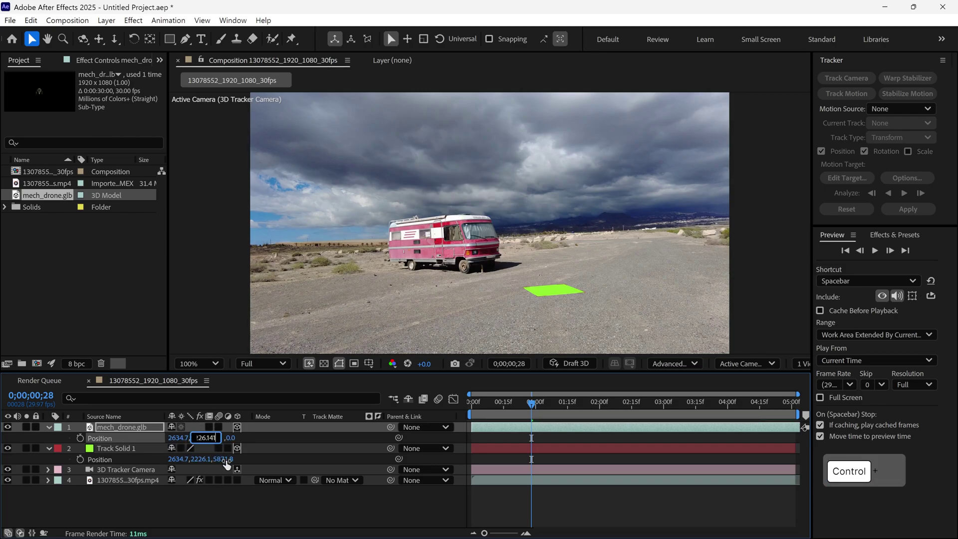
click(229, 458)
key(ctrl+c)
click(230, 437)
key(ctrl+v)
click(135, 428)
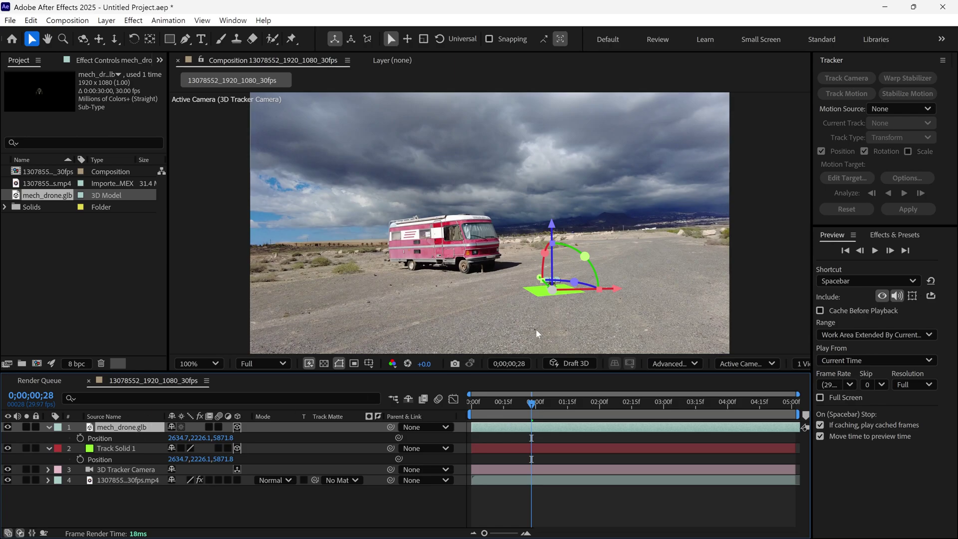
- Scale the drone to 1.8% and adjust its Y rotation to 3.4°
key(s)
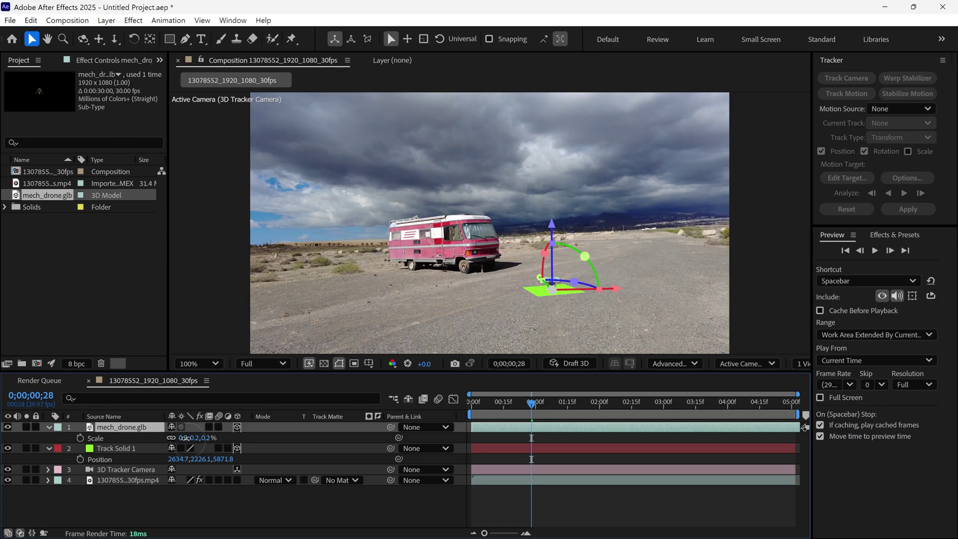
drag(185, 437, 224, 437)
drag(483, 402, 642, 440)
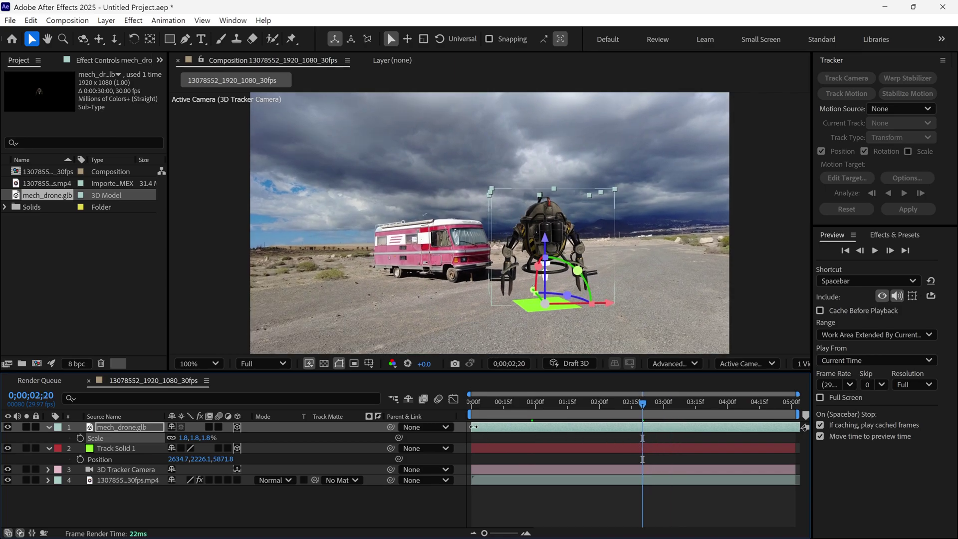
key(r)
mouse_move(185, 459)
mouse_down()
mouse_move(336, 485)
mouse_move(192, 462)
mouse_up()
drag(515, 410, 427, 463)
key(ctrl+grave)
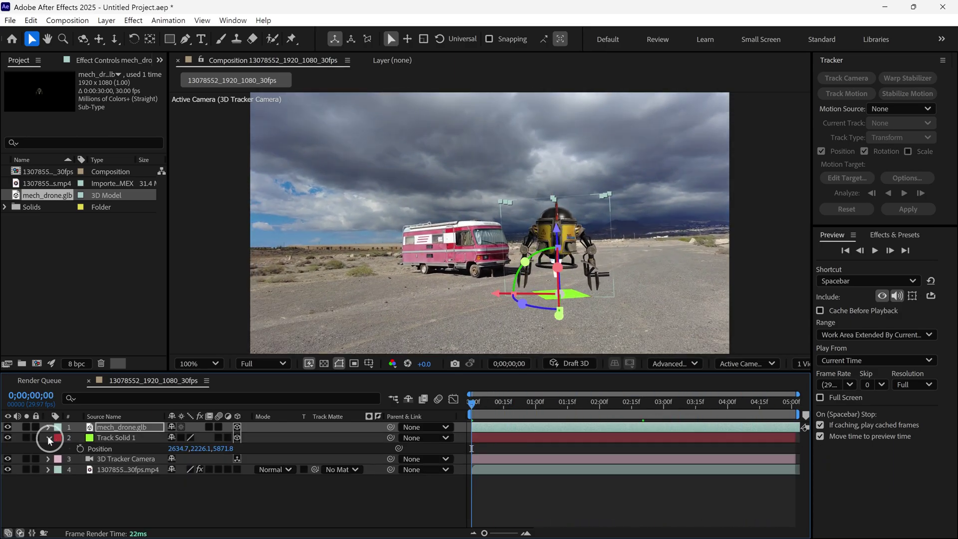
- Add Environment Light 1 at 190% intensity, casting shadows with 3000% shadow darkness
click(207, 242)
right_click(208, 244)
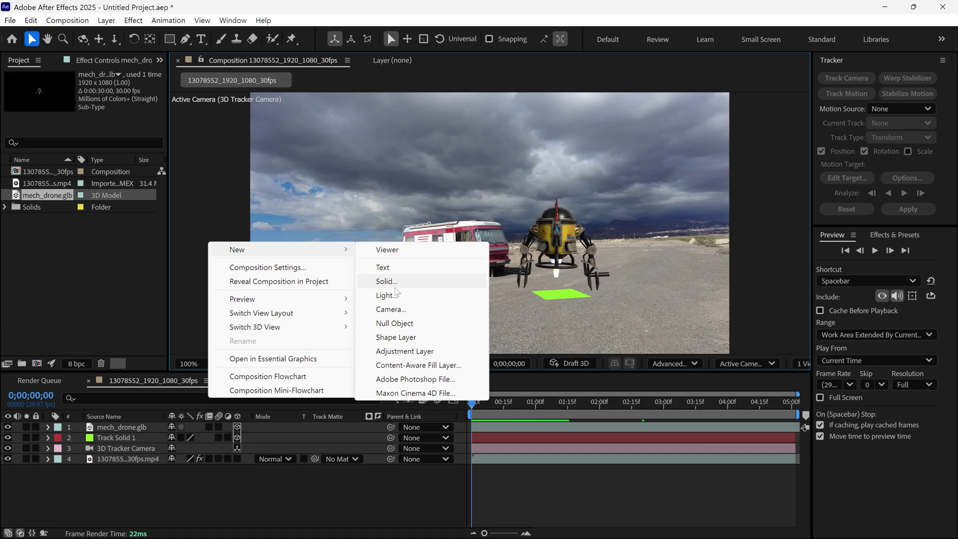
click(385, 295)
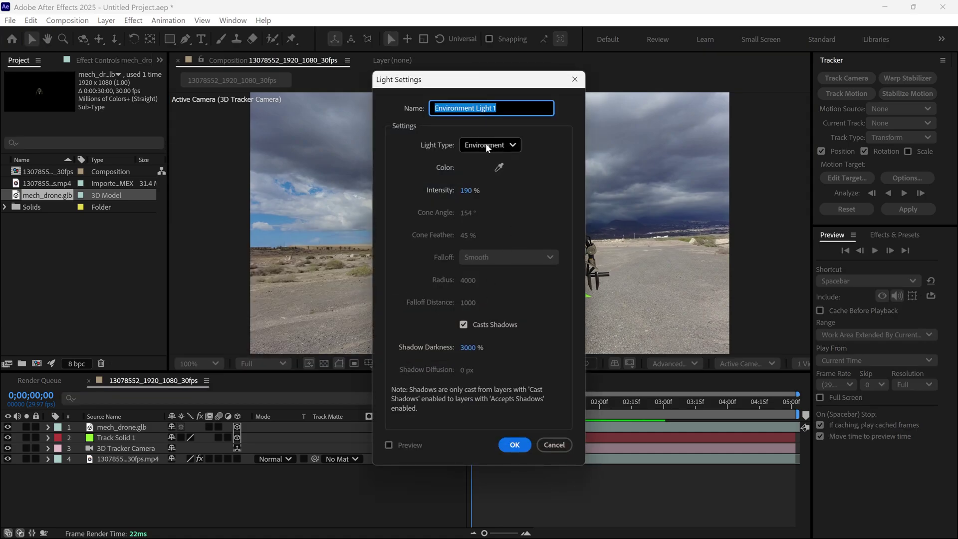
click(463, 324)
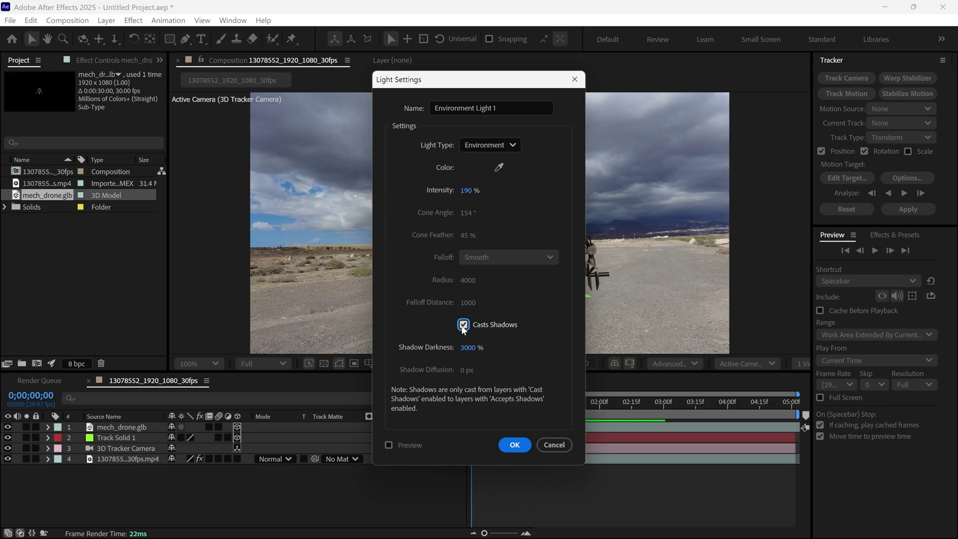
click(515, 445)
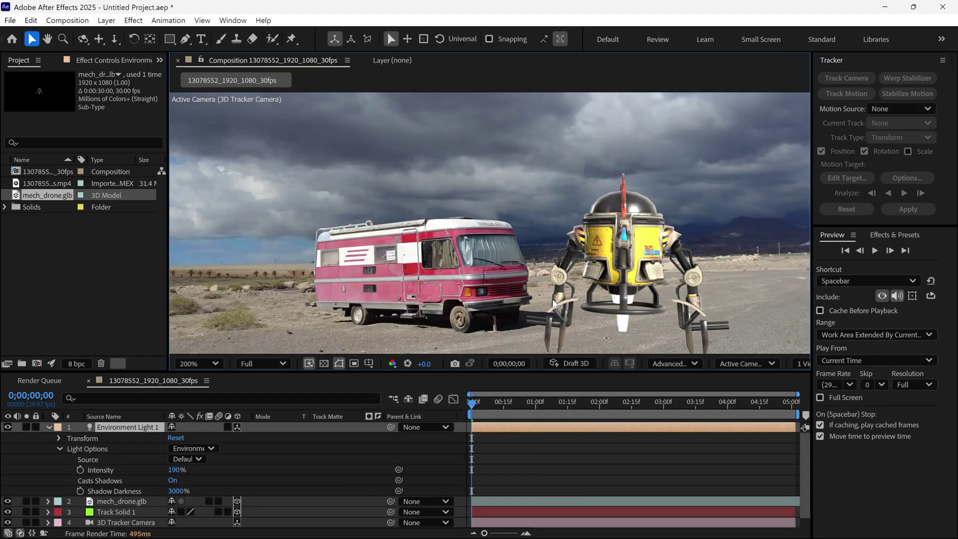
drag(541, 259, 471, 223)
key(v)
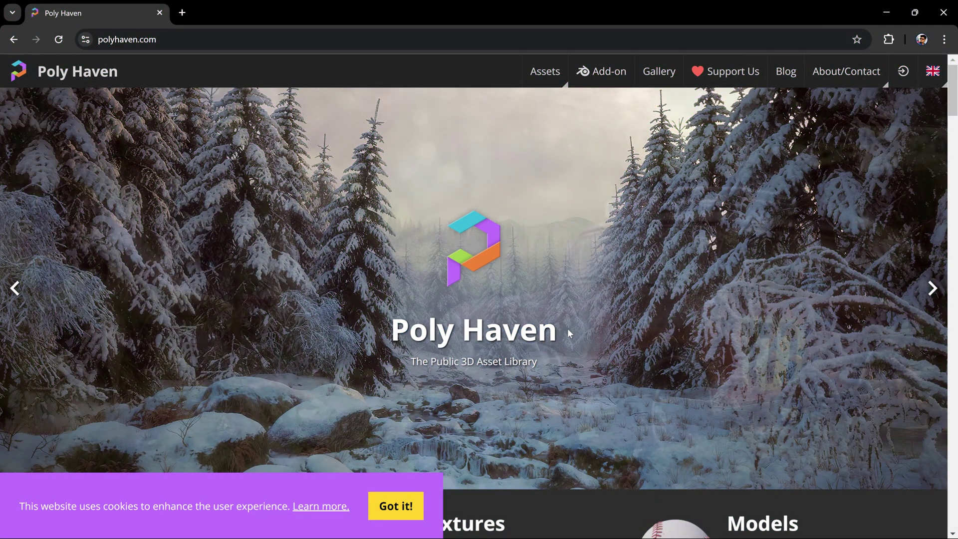
- Browse Poly Haven's HDRIs and scroll to the grid of 785 environment maps
scroll(567, 327, down, 5)
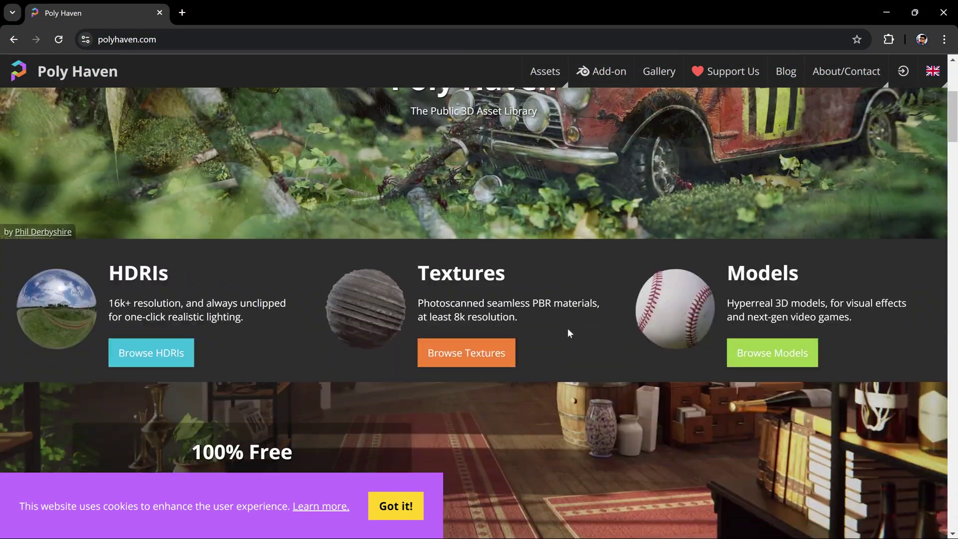
scroll(567, 327, down, 3)
click(148, 230)
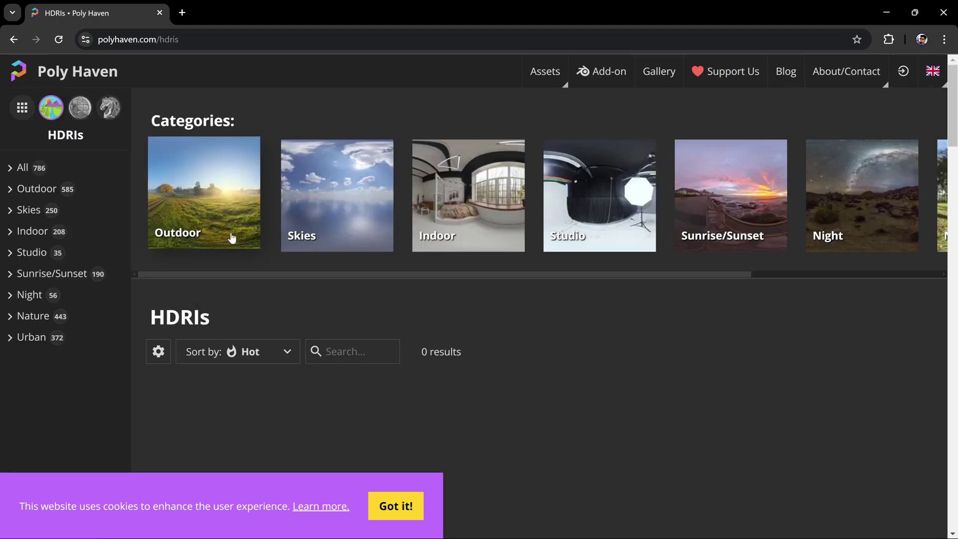
scroll(567, 268, down, 4)
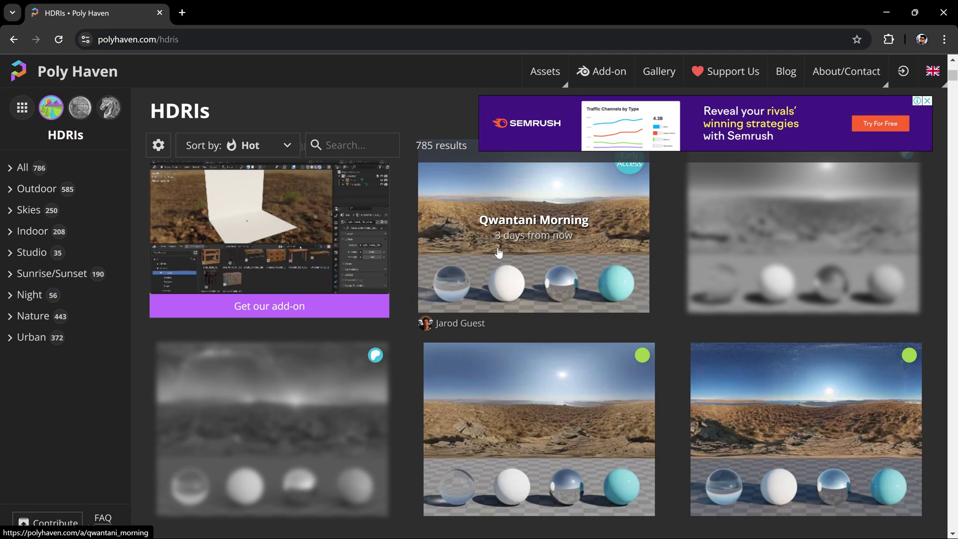
- Drag goegap_road_4k.hdr from the Project panel into the camper composition
scroll(543, 384, down, 3)
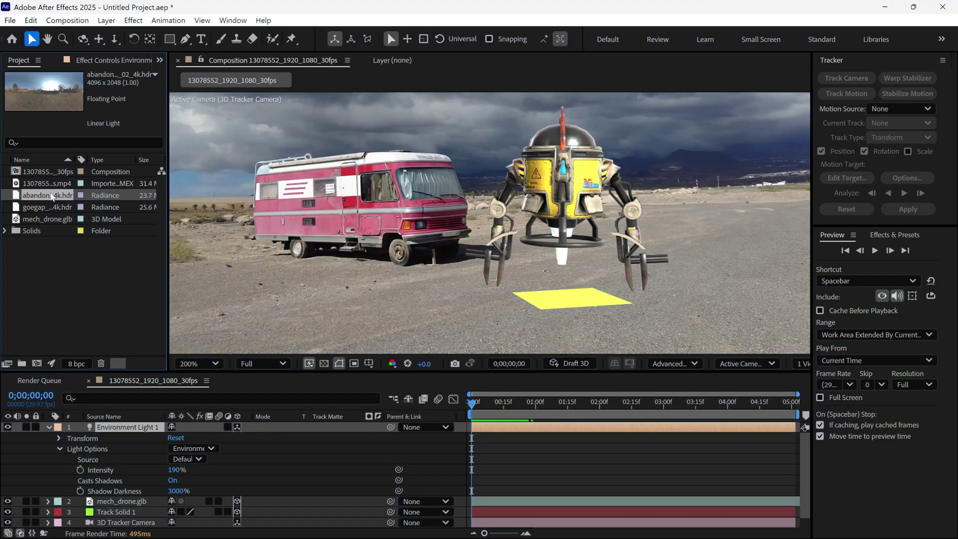
drag(47, 206, 103, 429)
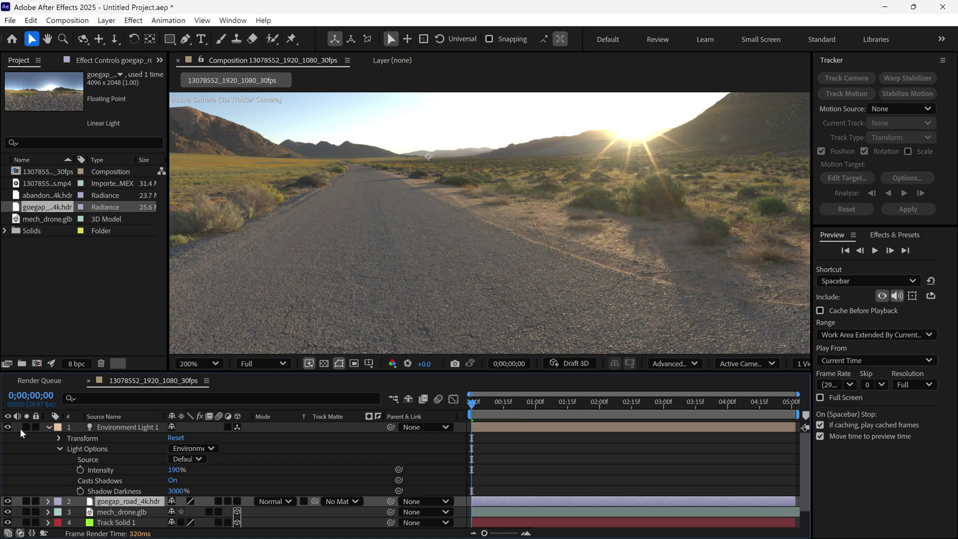
key(comma)
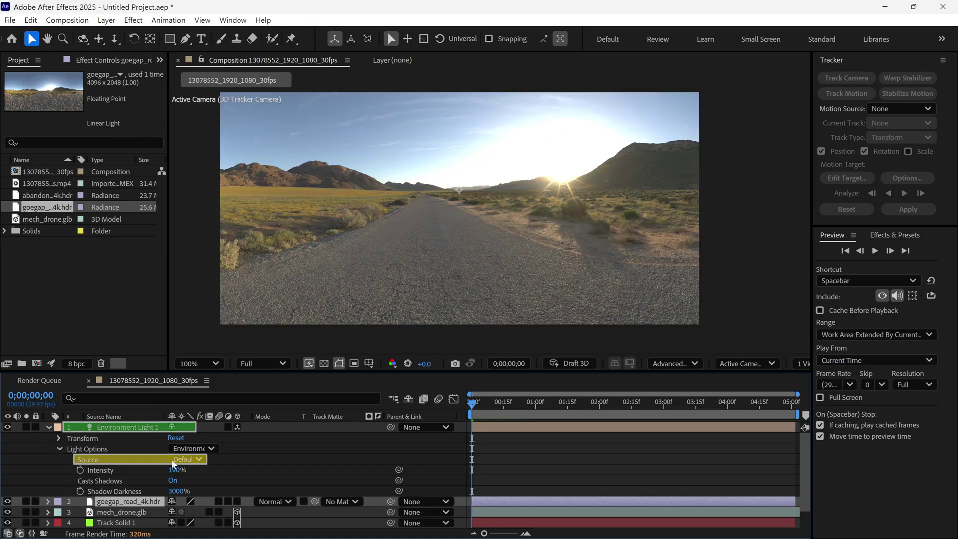
- Set Environment Light 1's Source to the goegap_road_4k.hdr layer
click(174, 459)
click(222, 489)
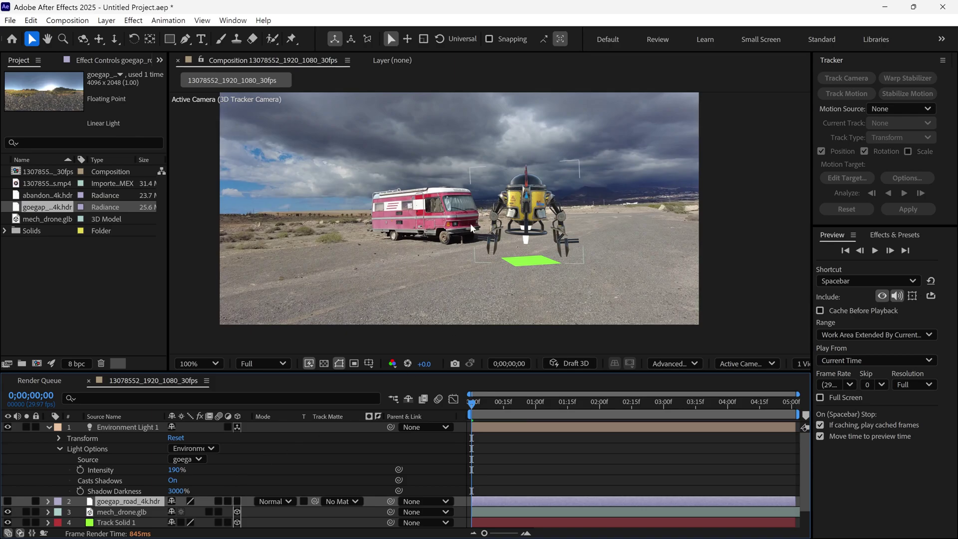
click(48, 428)
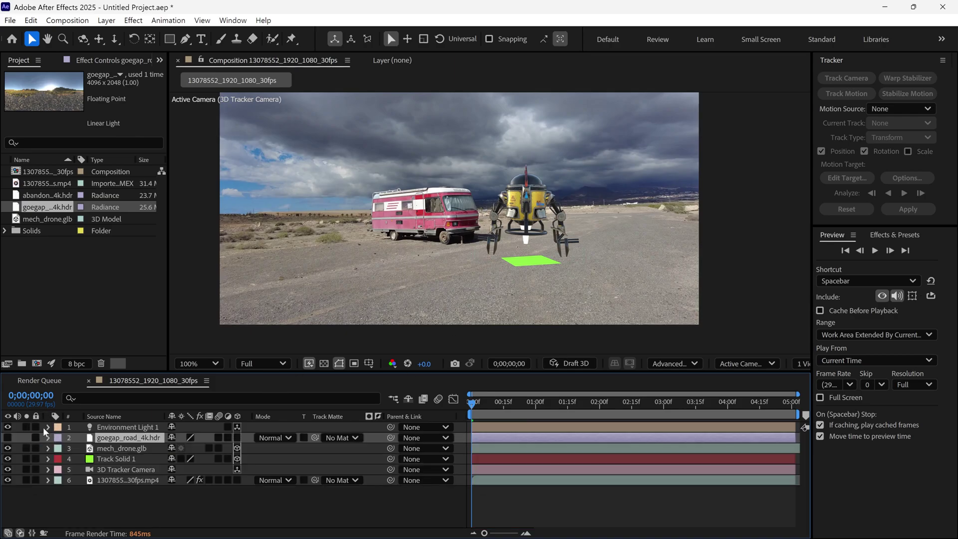
key(period)
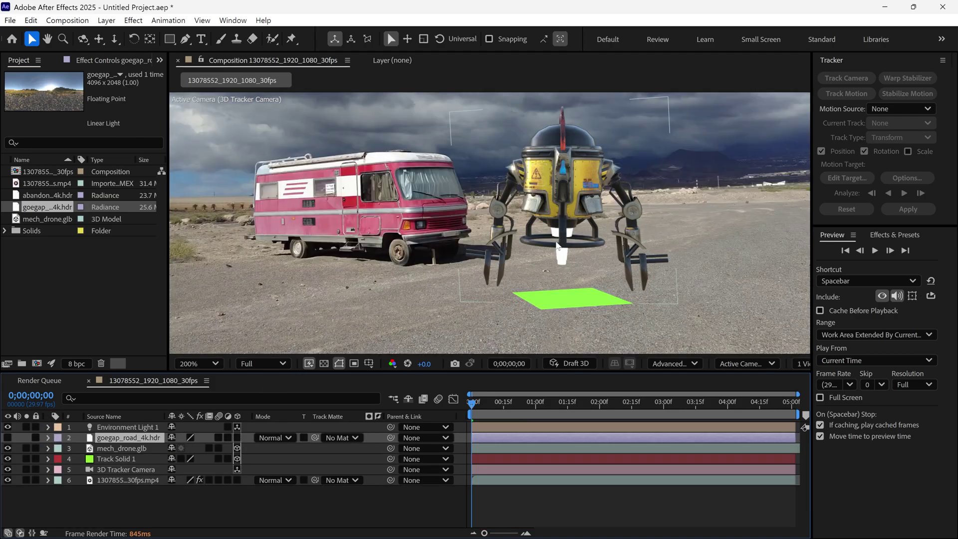
key(comma)
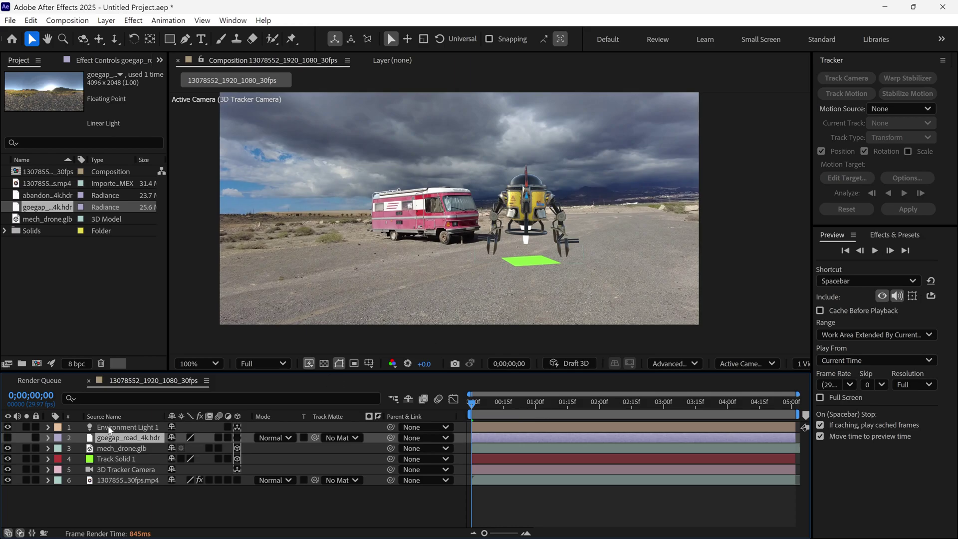
click(48, 427)
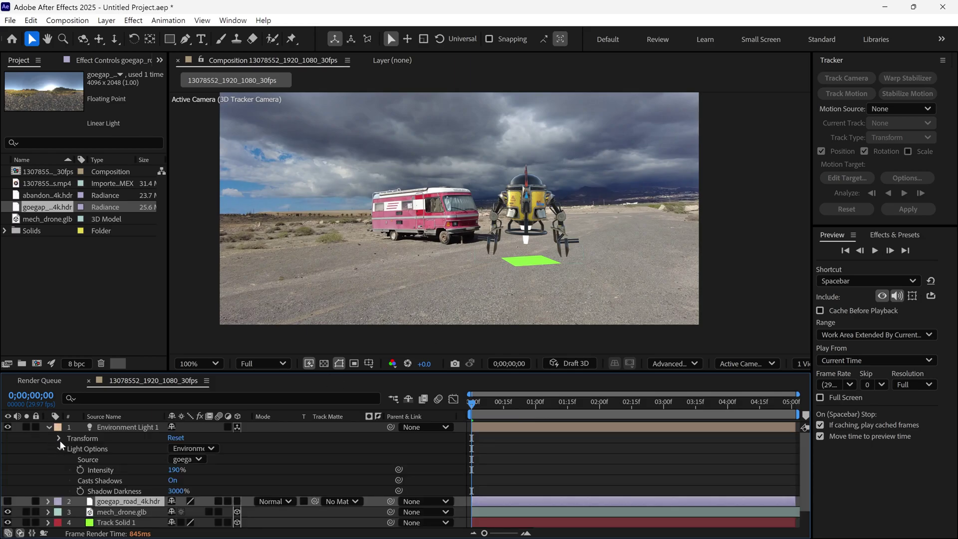
- Tilt Environment Light 1 to an X Rotation of 30°, then collapse its properties
click(59, 437)
click(188, 453)
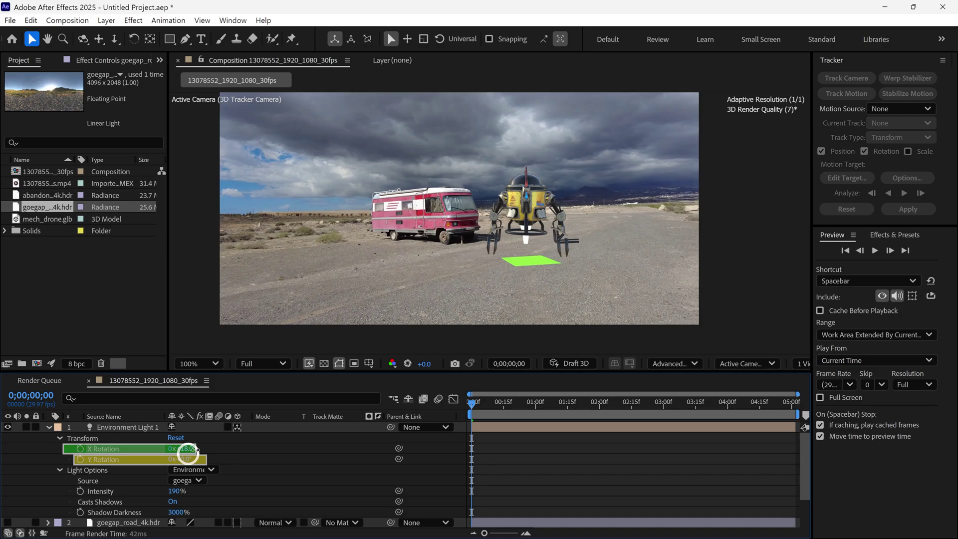
mouse_move(189, 452)
mouse_down()
mouse_move(241, 447)
mouse_move(193, 452)
mouse_move(203, 452)
mouse_up()
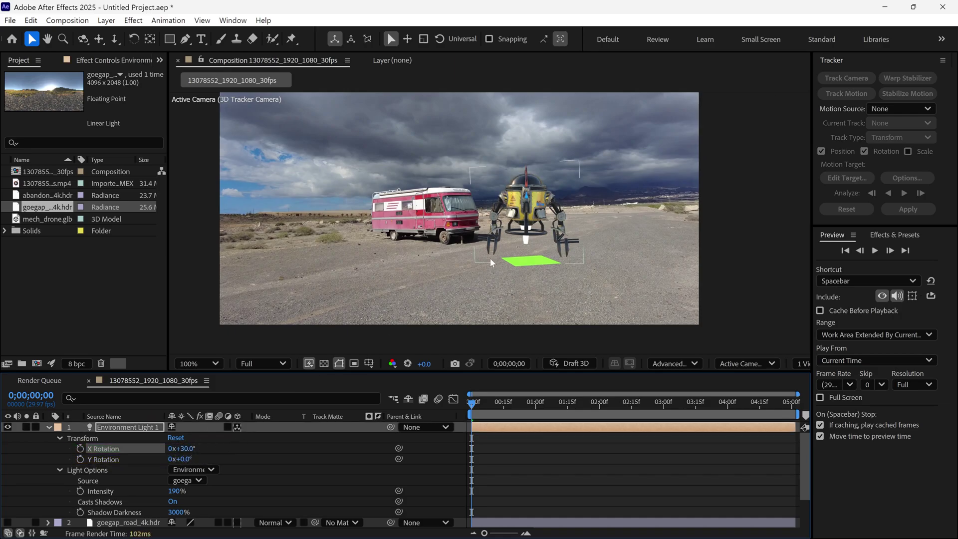
scroll(467, 261, up, 2)
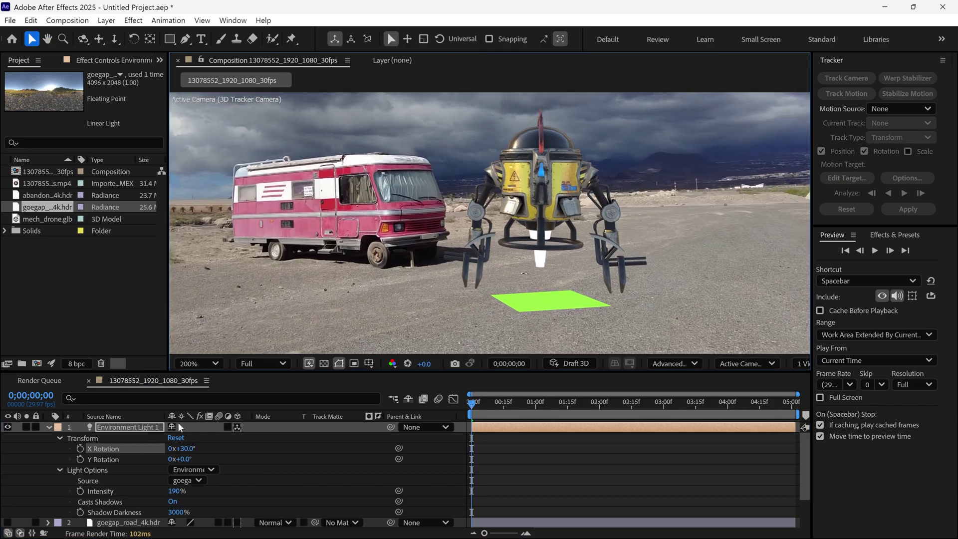
click(48, 427)
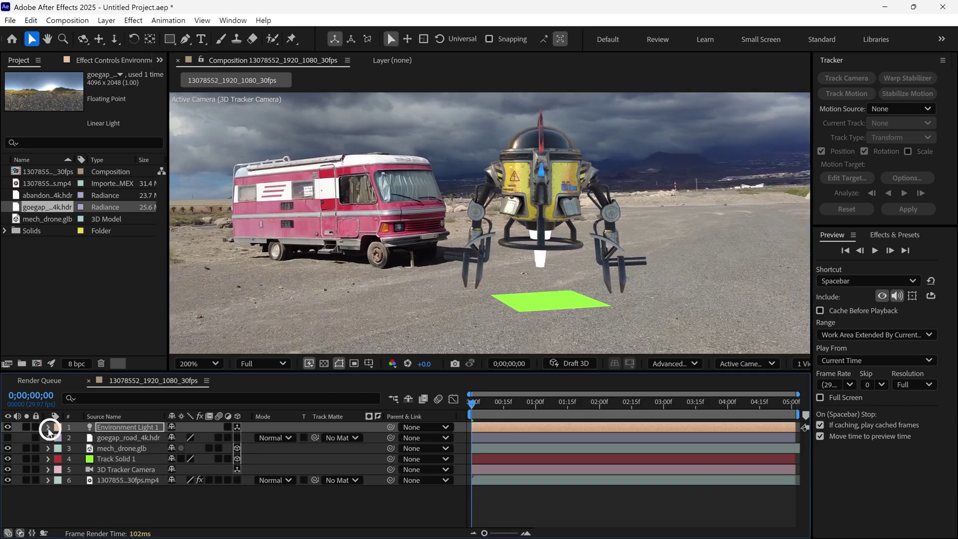
- Scale the green Track Solid 1 ground plane up to 455%
click(110, 460)
key(s)
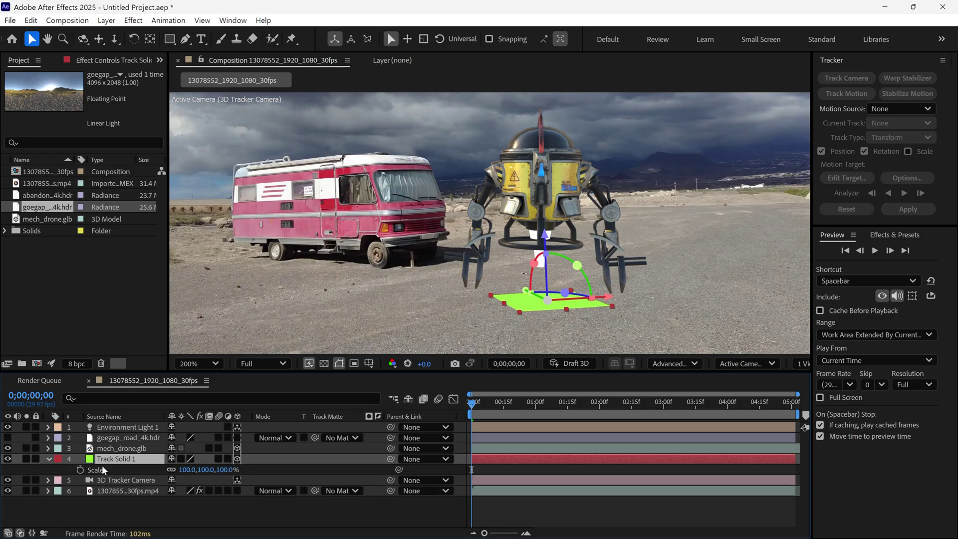
drag(184, 474, 444, 467)
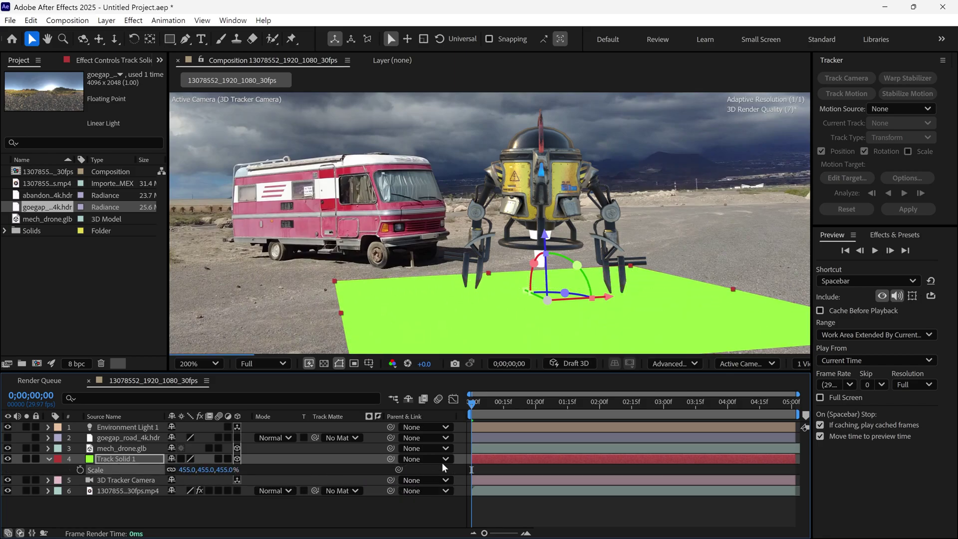
- Fit the Advanced 3D renderer's shadow casting box to the scene so the drone casts a shadow
click(106, 449)
click(690, 364)
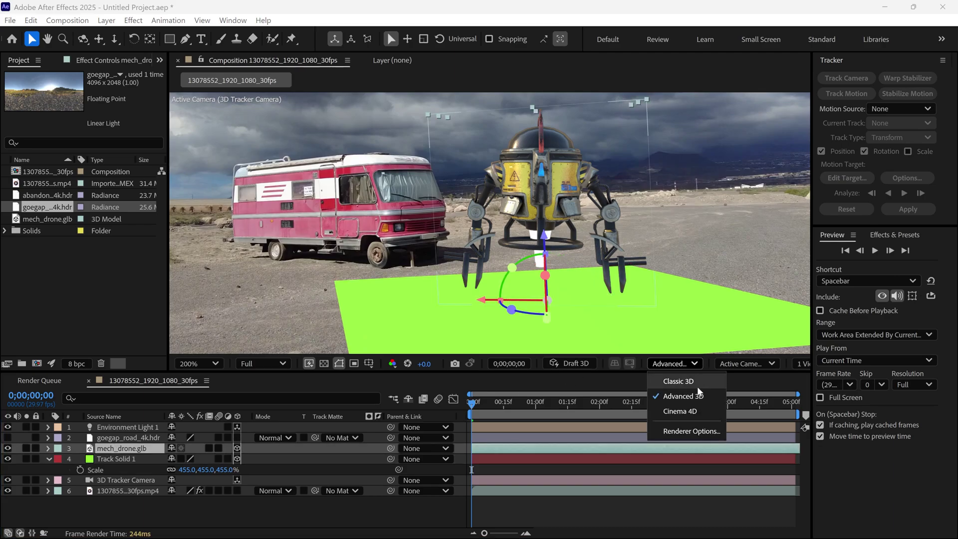
click(688, 430)
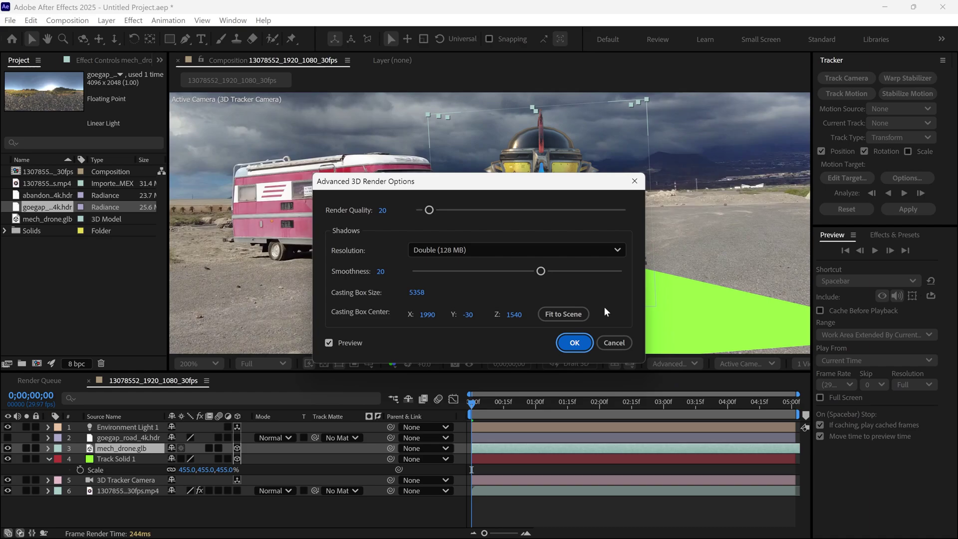
drag(505, 189, 247, 148)
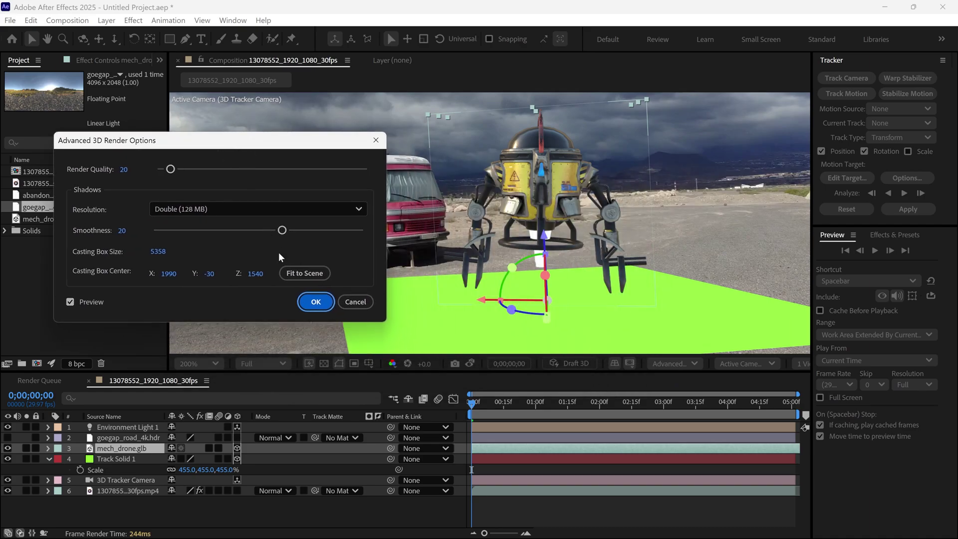
click(298, 273)
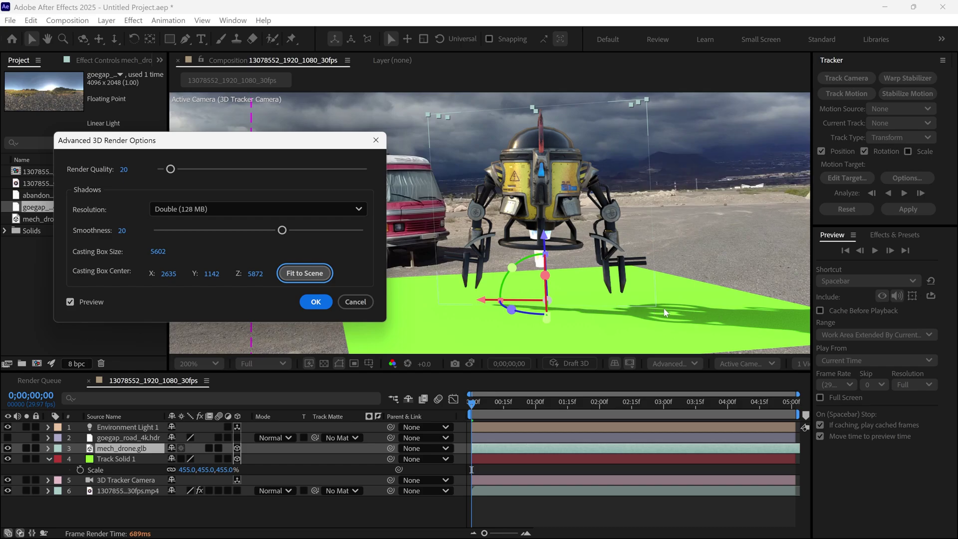
click(316, 302)
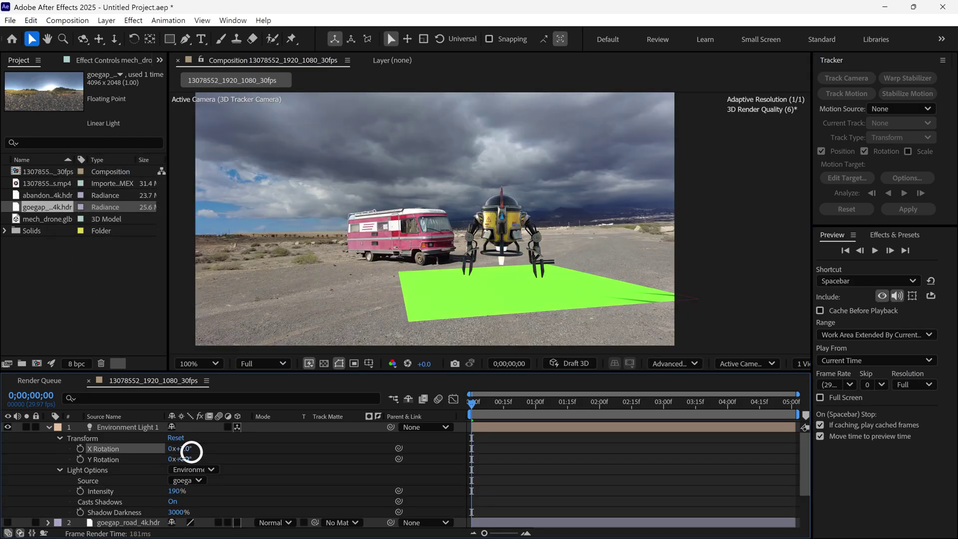
- Rotate Environment Light 1 to X 123° and Y 23°, swinging the drone's shadow across the plane
mouse_move(191, 452)
mouse_down()
mouse_move(252, 457)
mouse_move(188, 462)
mouse_up()
scroll(516, 272, up, 1)
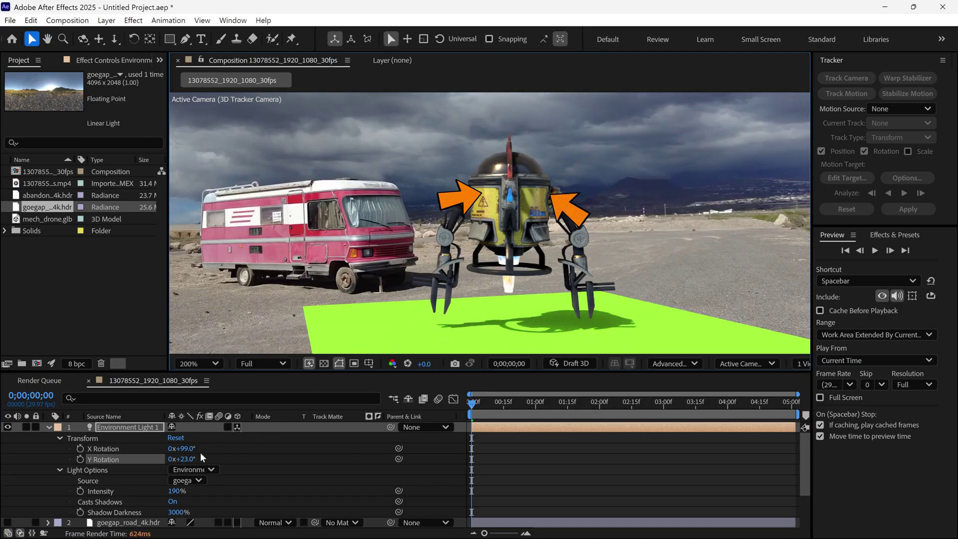
mouse_move(188, 453)
mouse_down()
mouse_move(203, 449)
mouse_move(188, 454)
mouse_up()
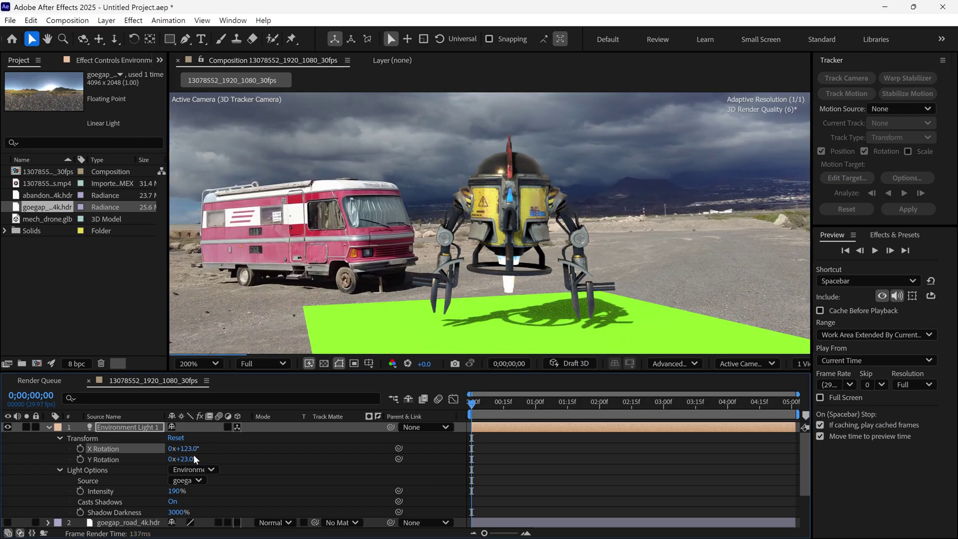
key(comma)
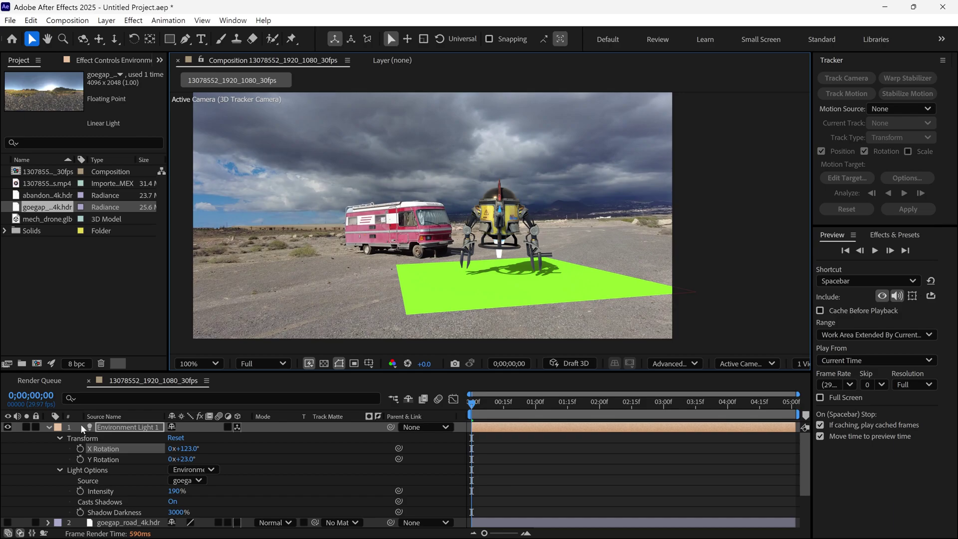
- Set Track Solid 1's Accepts Shadows to Only, leaving just the drone's shadow on the road
click(46, 428)
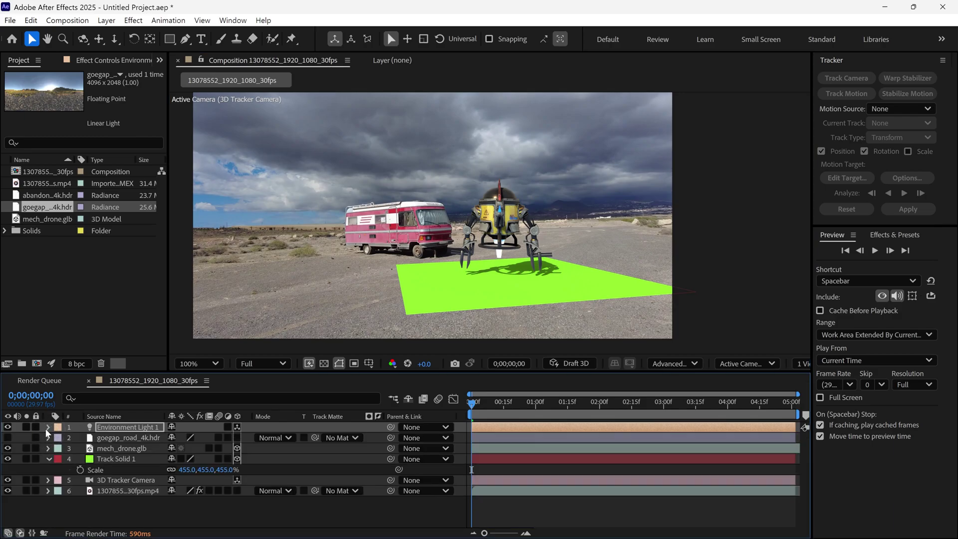
click(49, 459)
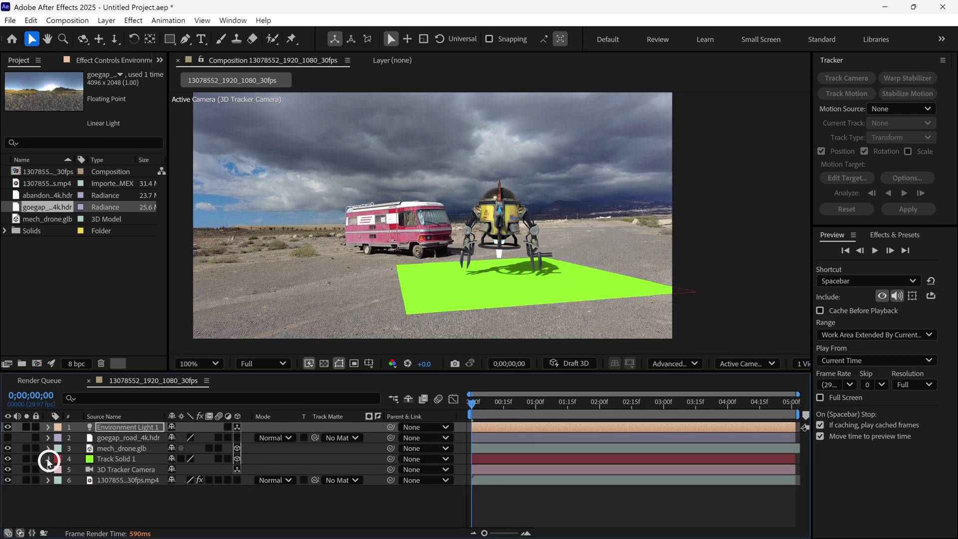
click(48, 458)
click(59, 470)
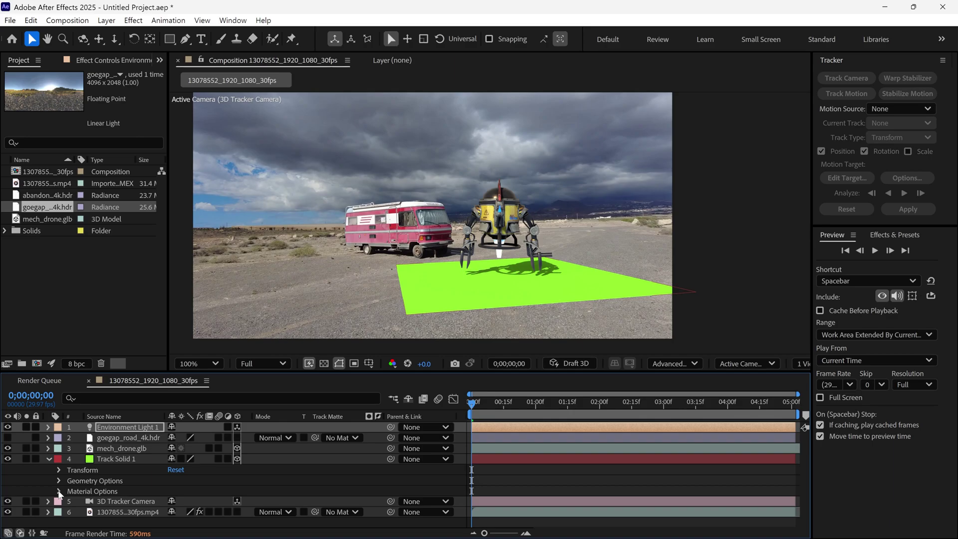
click(59, 492)
scroll(59, 492, down, 3)
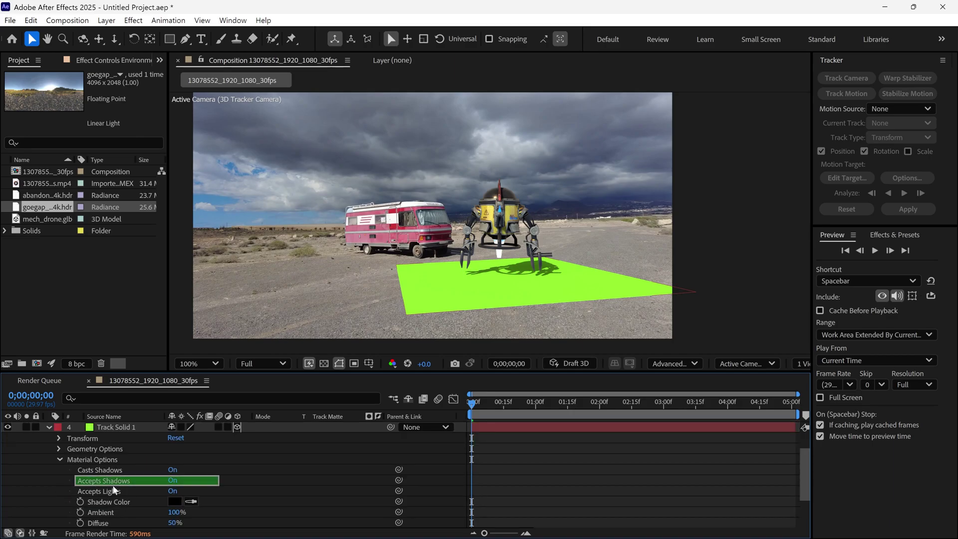
click(175, 481)
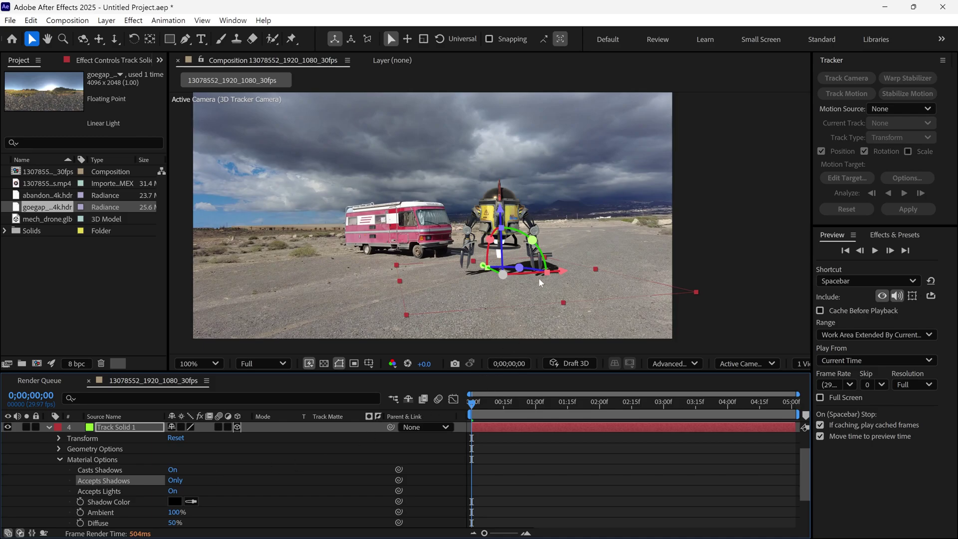
- Return the viewer from maximized to the normal layout at 100% magnification
key(period)
key(grave)
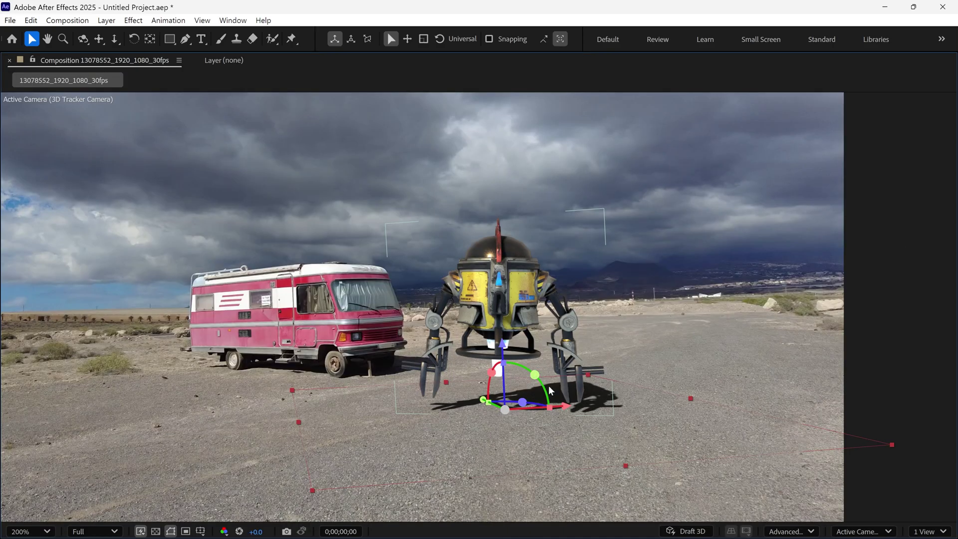
key(grave)
key(comma)
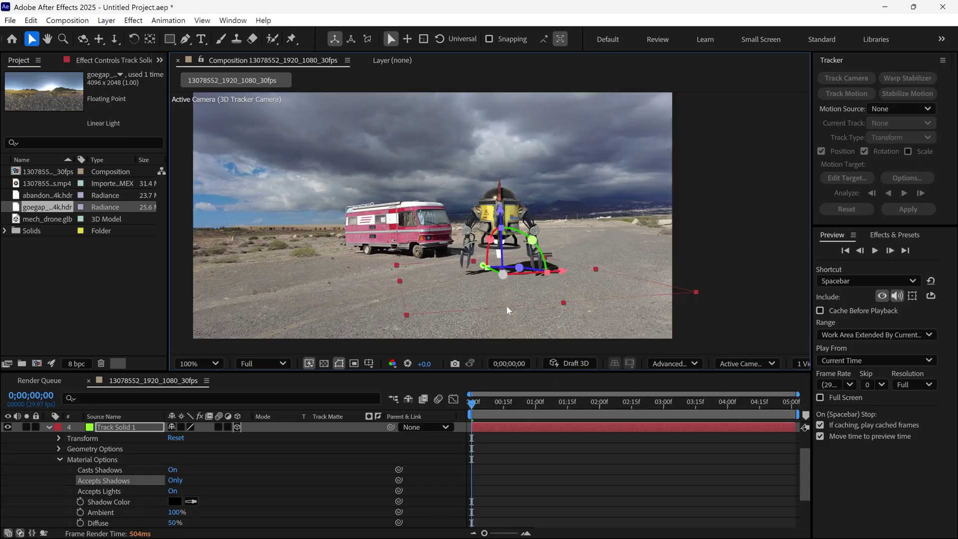
- Set mech_drone.glb's animation to Take 001 and scrub frames to check the drone moving
click(50, 427)
click(497, 402)
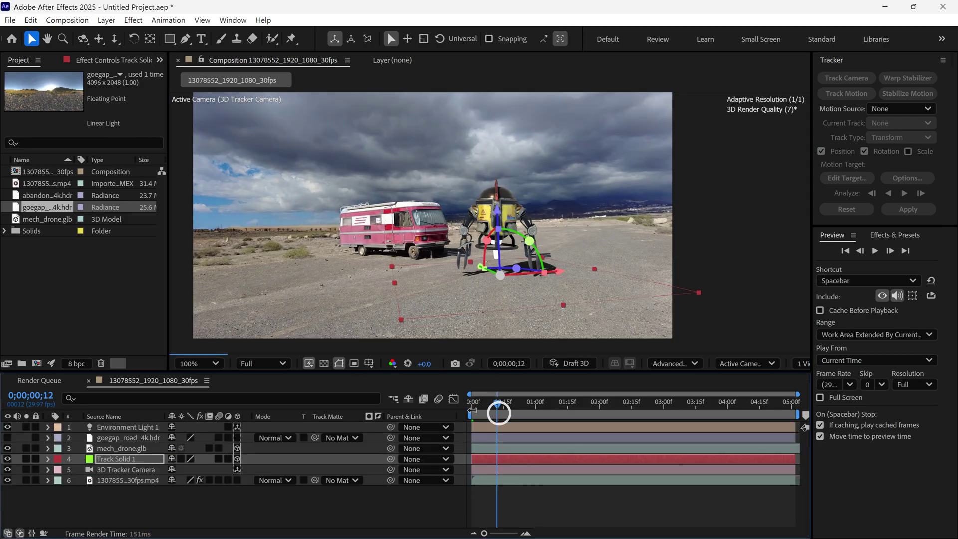
click(48, 448)
click(60, 459)
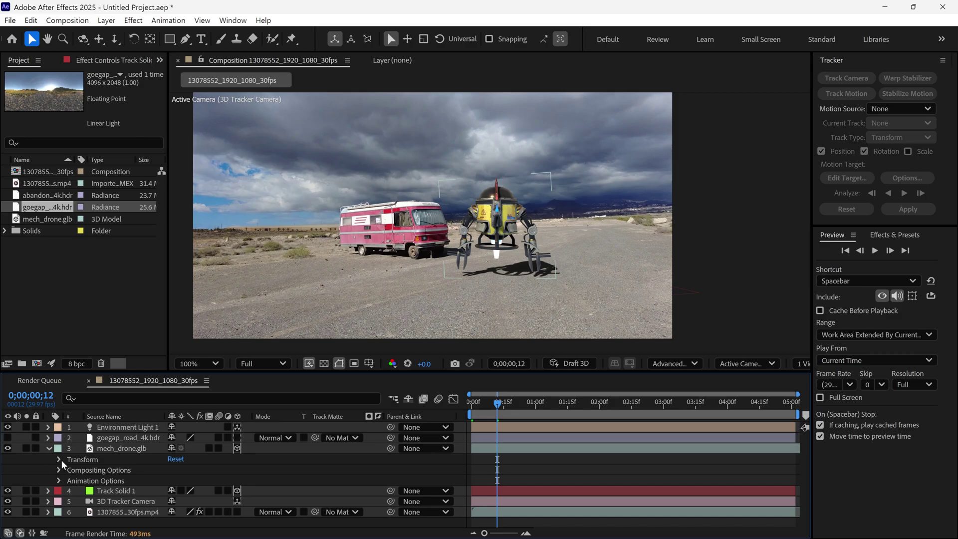
click(59, 481)
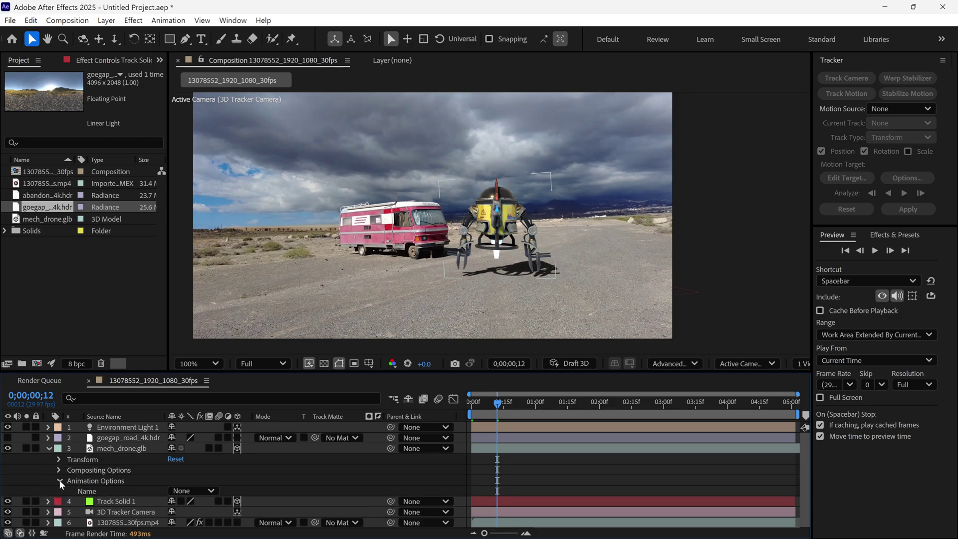
click(182, 491)
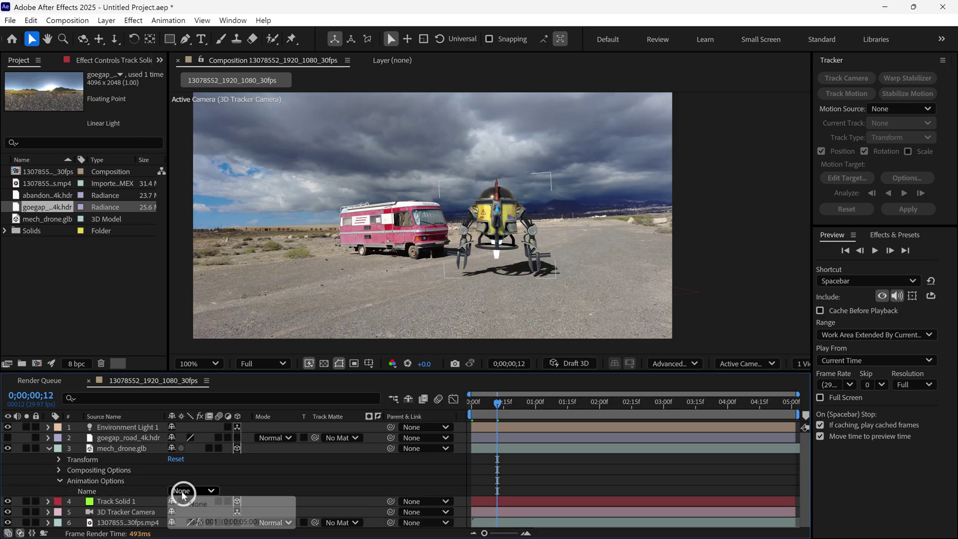
click(214, 521)
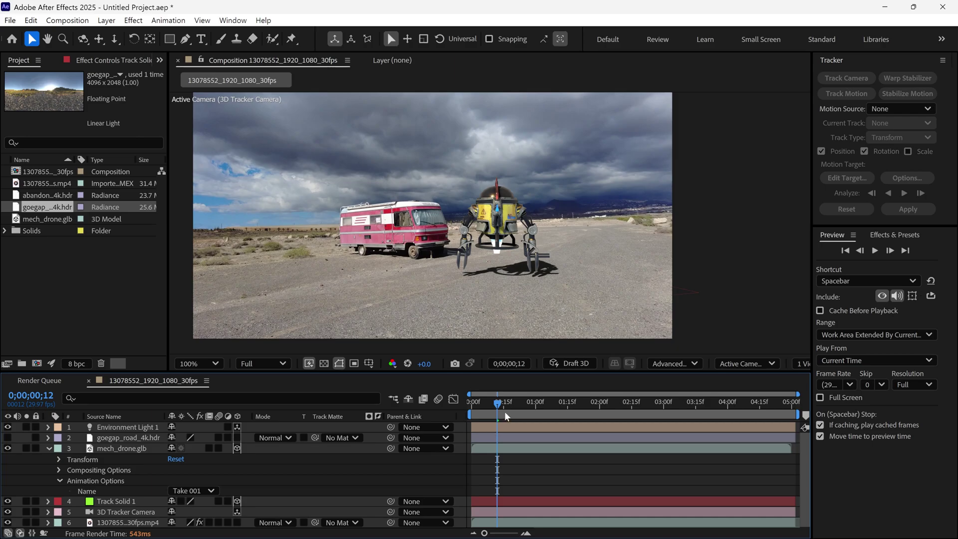
mouse_move(504, 411)
mouse_down()
mouse_move(549, 404)
mouse_move(581, 413)
mouse_move(509, 417)
mouse_up()
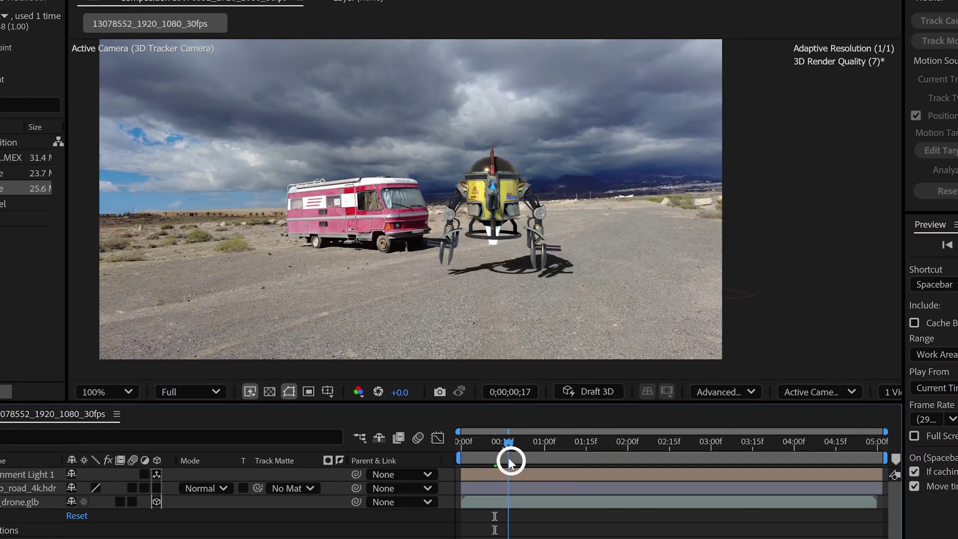
- Enable Draft 3D and preview from about two seconds to review the drone and its shadow
click(590, 394)
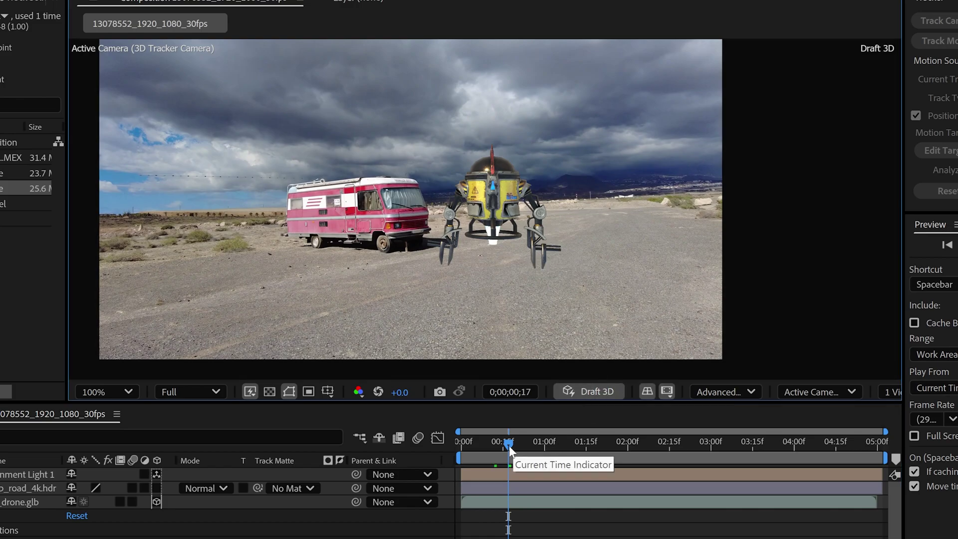
drag(509, 445, 461, 470)
key(space)
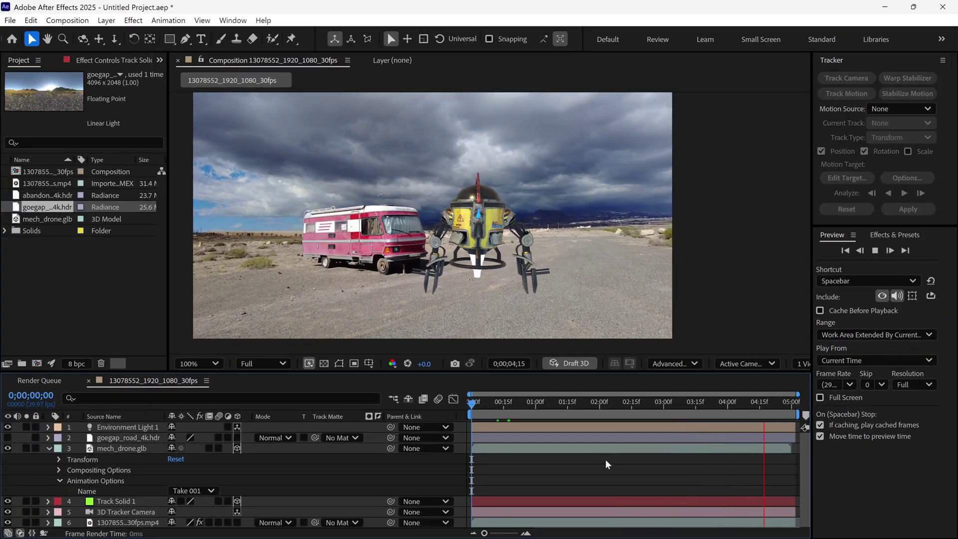
click(707, 414)
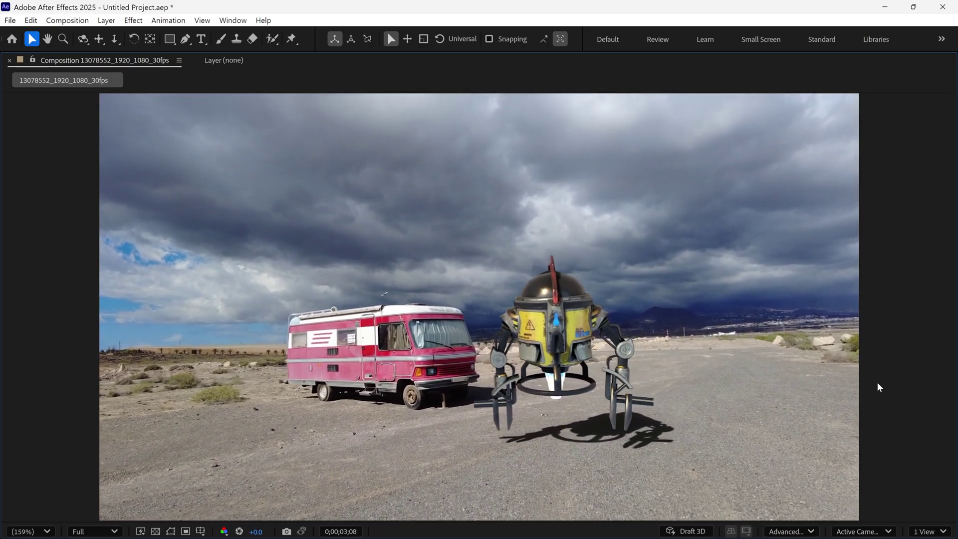
- Restore the full workspace layout and step back through frames to review the animation
key(h)
key(grave)
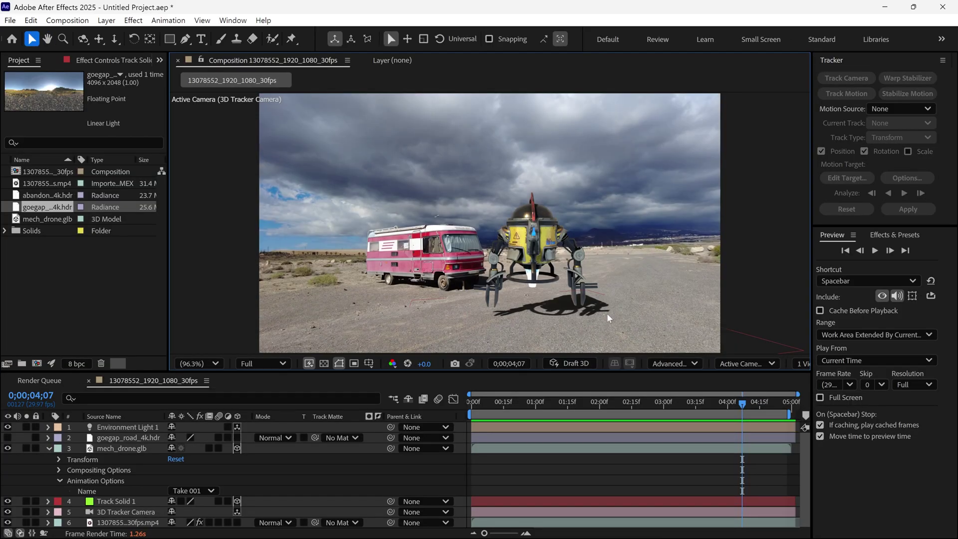
drag(702, 399, 674, 413)
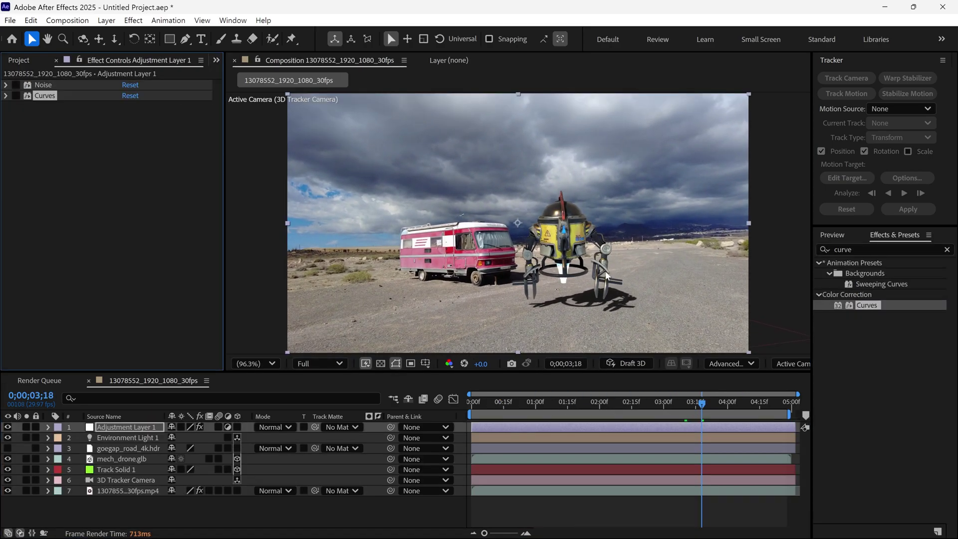
- Import the fight_motion.glb model from the Project panel
click(19, 60)
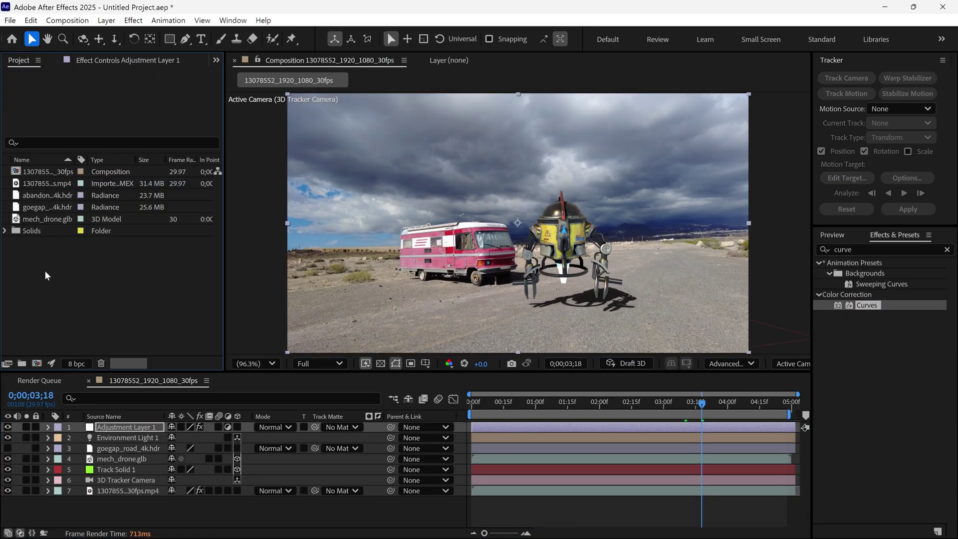
double_click(58, 280)
click(147, 123)
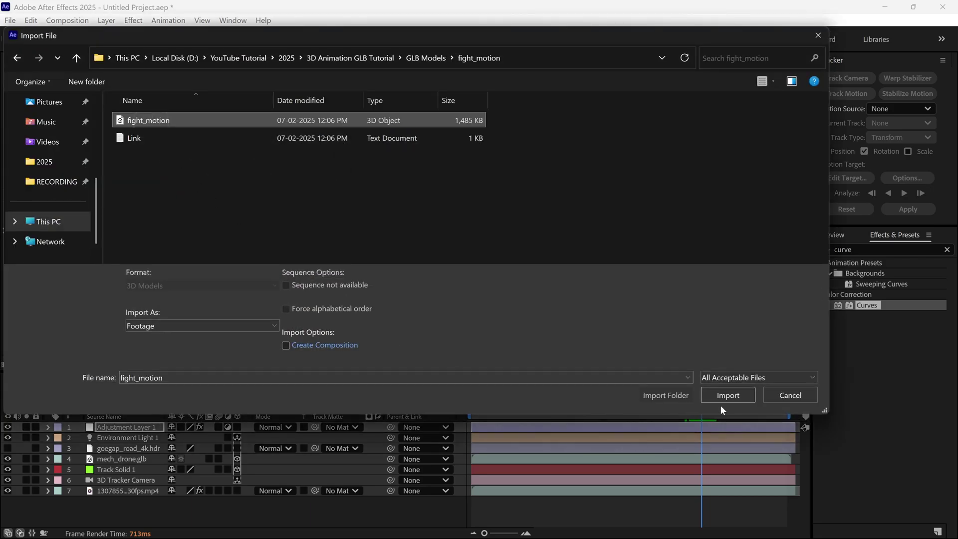
click(728, 394)
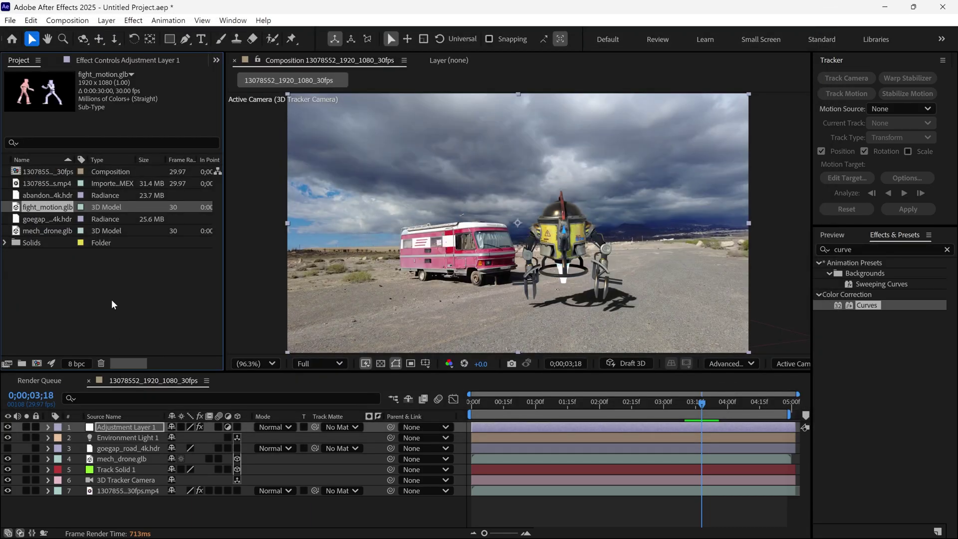
- Swap fight_motion.glb in for the mech_drone.glb layer and preview the sparring fighters
click(121, 459)
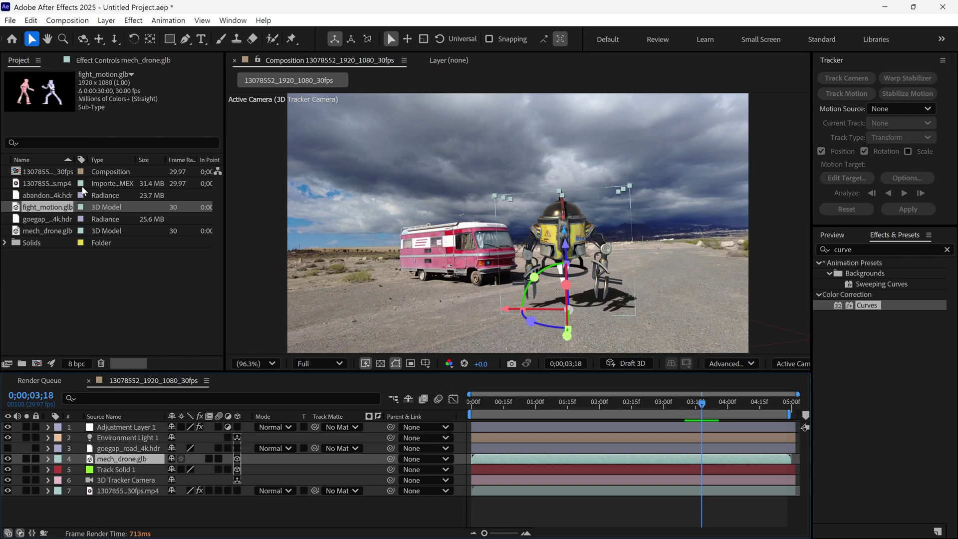
drag(49, 208, 102, 463)
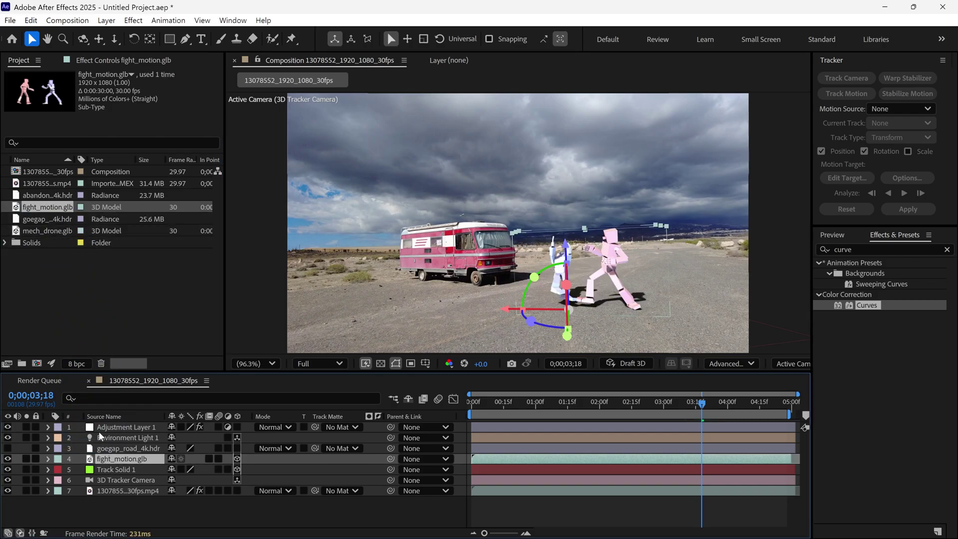
key(space)
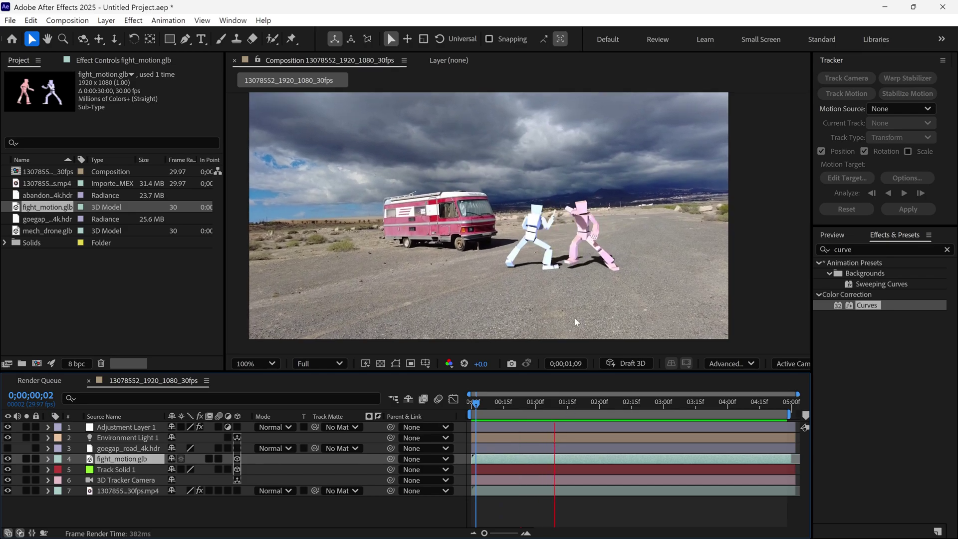
scroll(567, 351, up, 2)
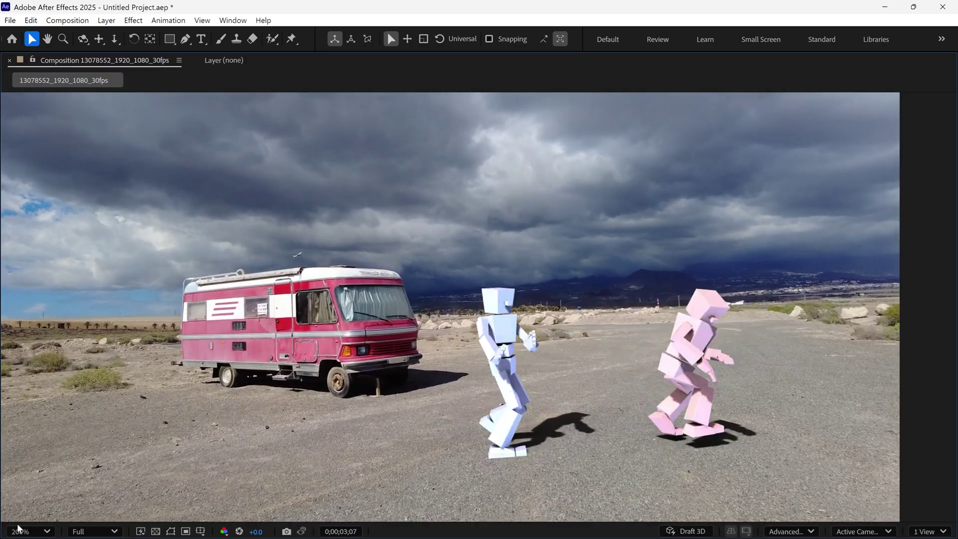
key(space)
key(grave)
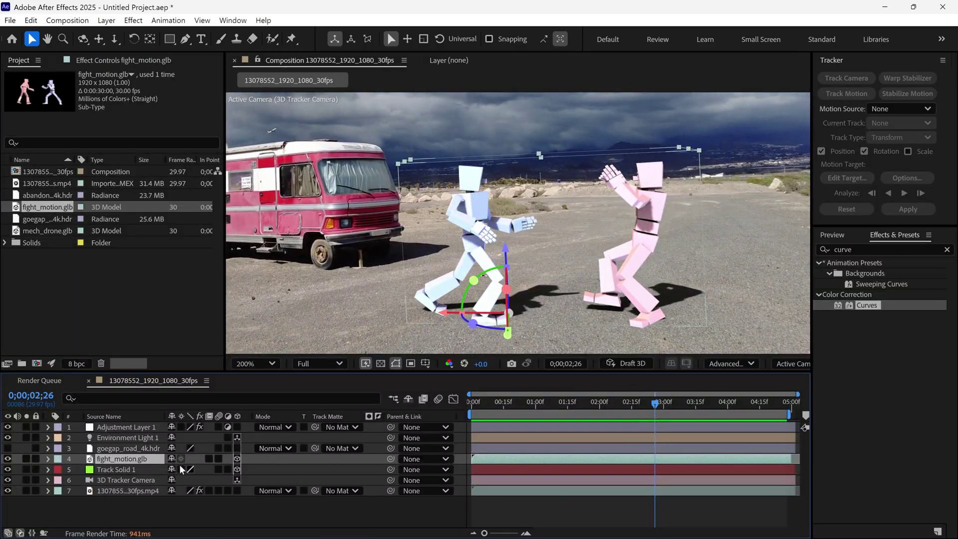
- Lower Environment Light 1's intensity from 190 to 145% and preview the relit fighters
double_click(129, 434)
drag(473, 79, 265, 87)
click(262, 197)
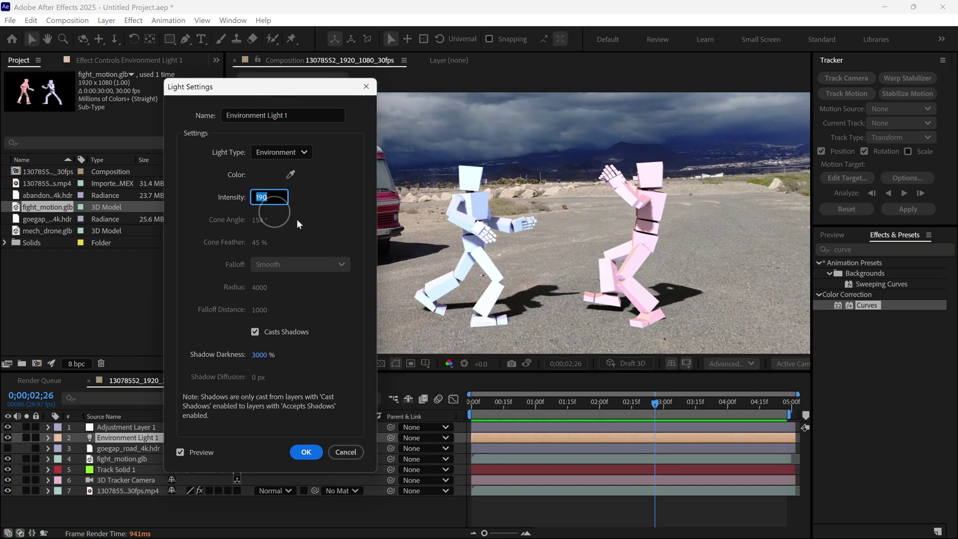
text(145)
click(312, 208)
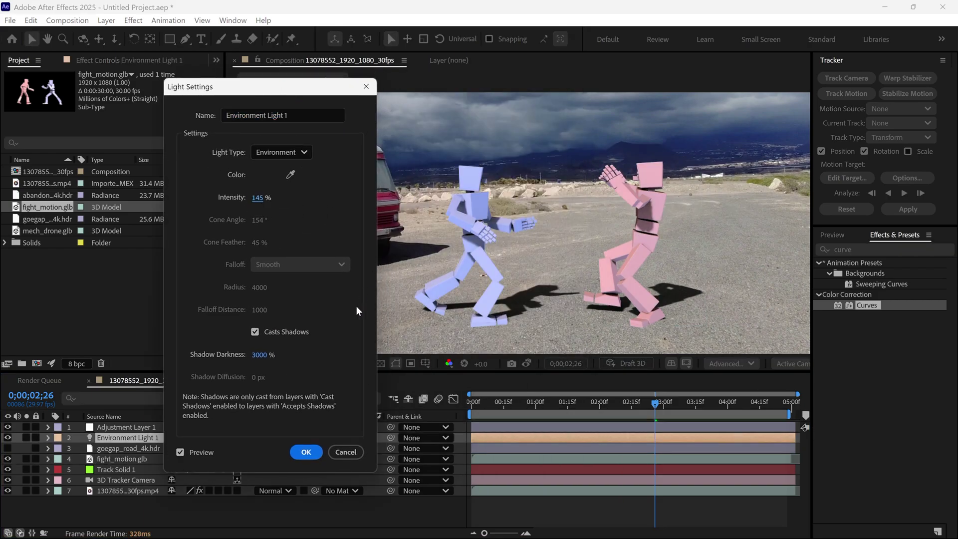
click(306, 452)
key(space)
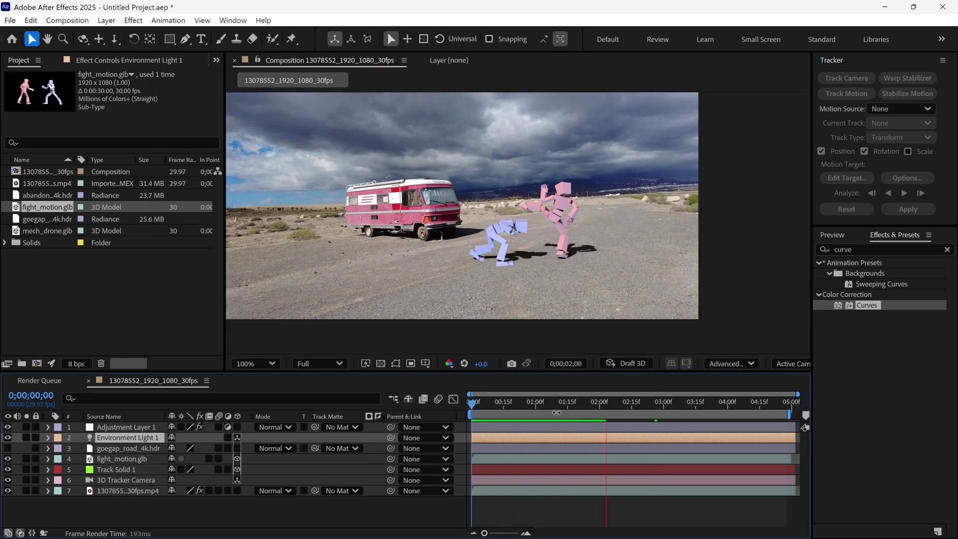
drag(612, 405, 556, 421)
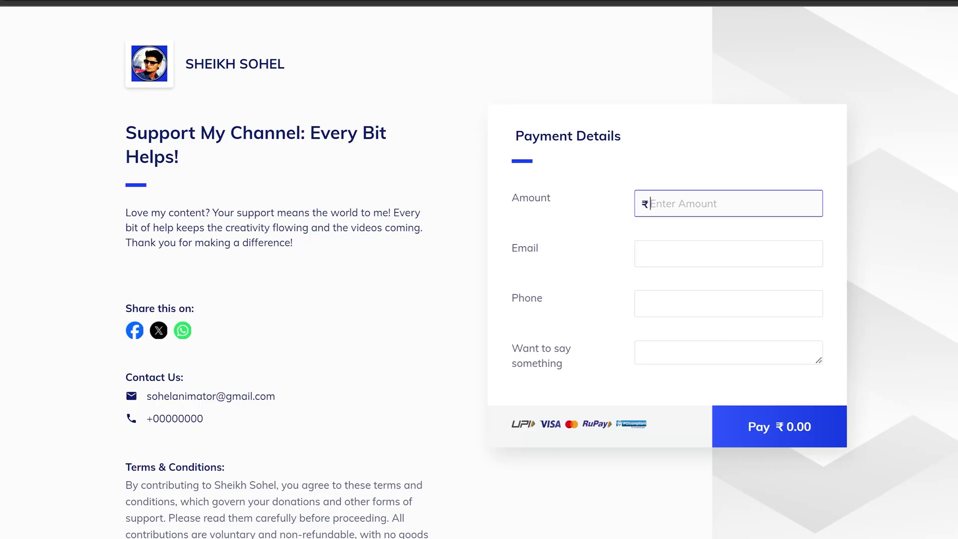
- Enter 23 as the donation amount, clearing the earlier trial values, so the total shows ₹23.00
text(10000)
key(BackSpace)
key(BackSpace)
text(0000)
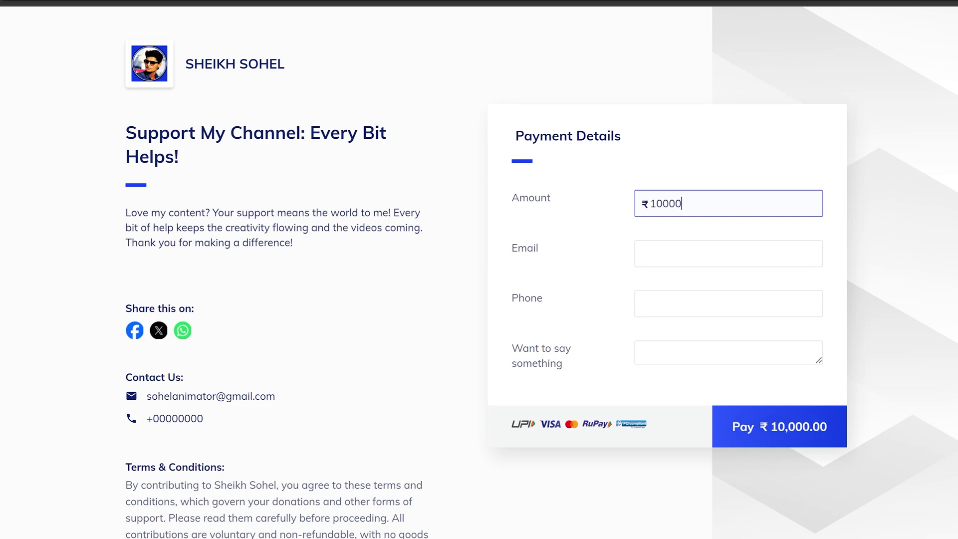
key(BackSpace)
key(BackSpace)
key(BackSpace)
text(500)
key(BackSpace)
key(BackSpace)
key(BackSpace)
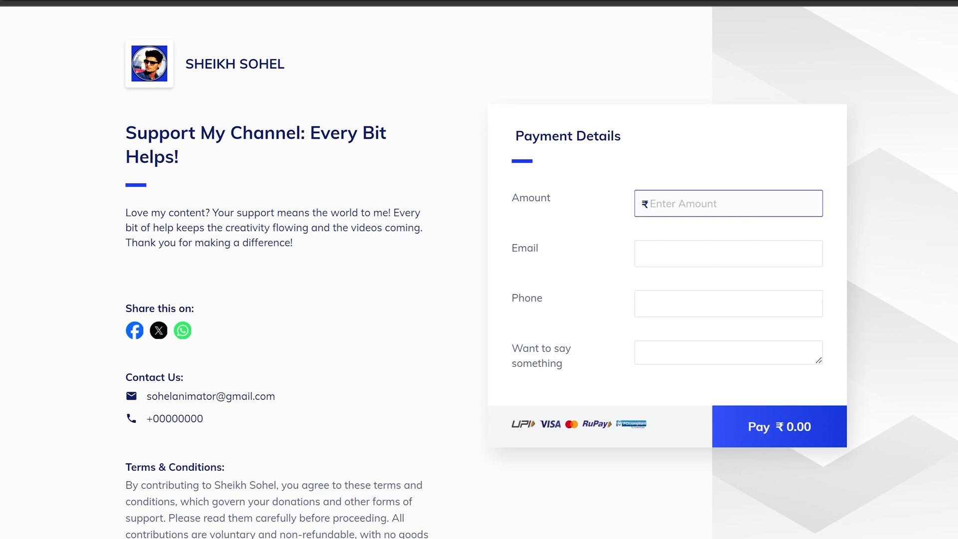
text(300150)
key(BackSpace)
text(23)
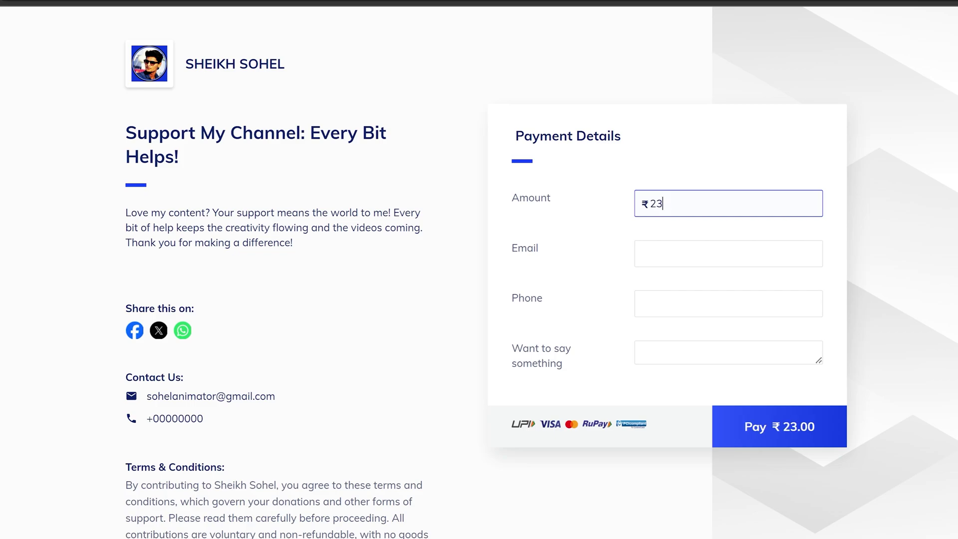